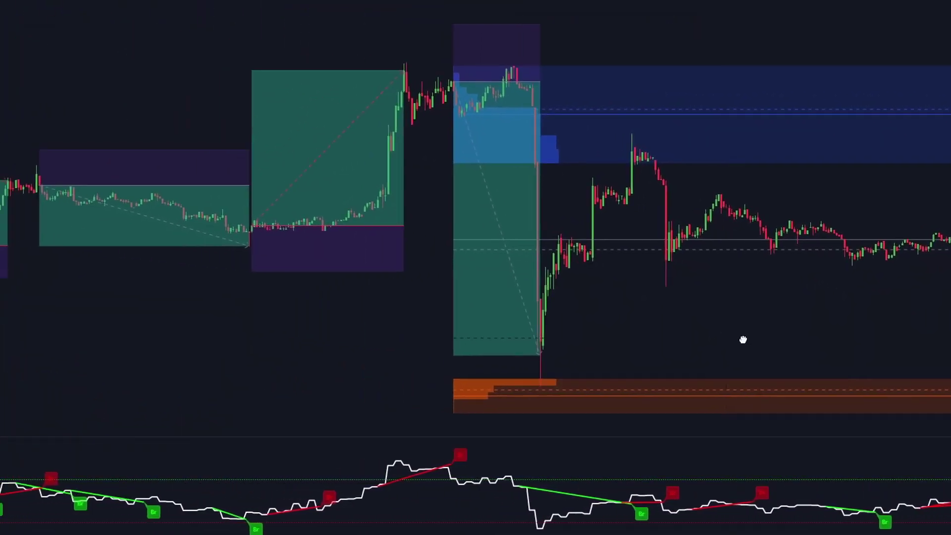
- Pan back through the BTCUSD chart to review the earlier example trades
left_click_drag(742, 340, 801, 339)
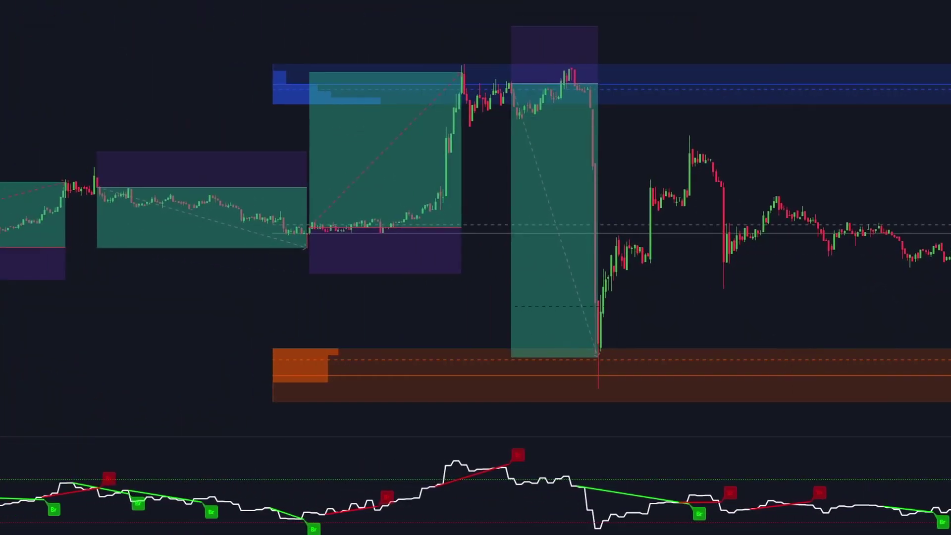
left_click_drag(721, 314, 812, 314)
mouse_move(660, 315)
left_click_drag(476, 314, 690, 308)
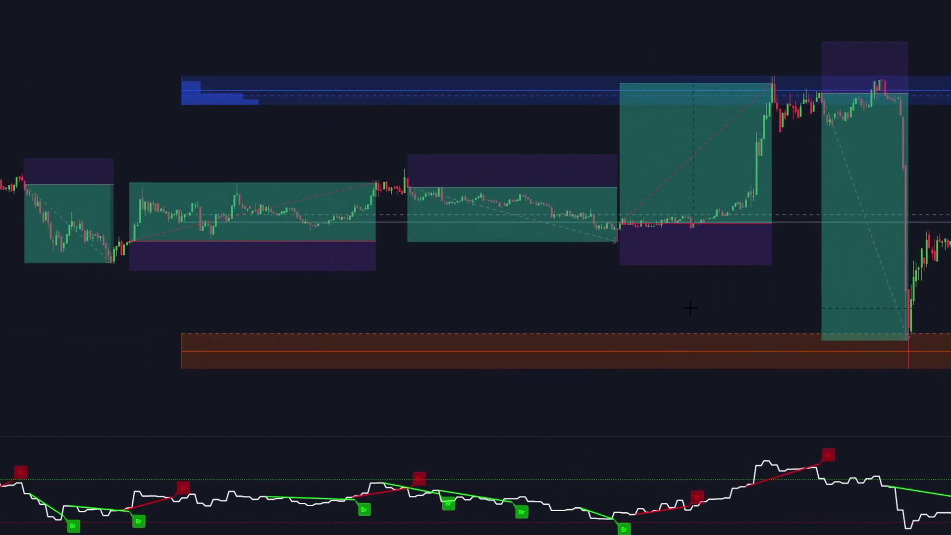
left_click_drag(491, 301, 700, 304)
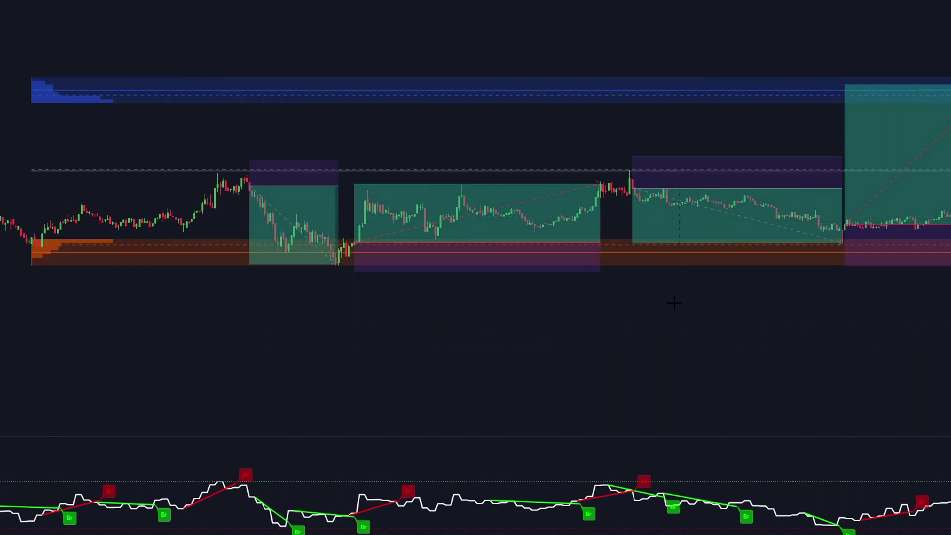
left_click_drag(592, 310, 537, 316)
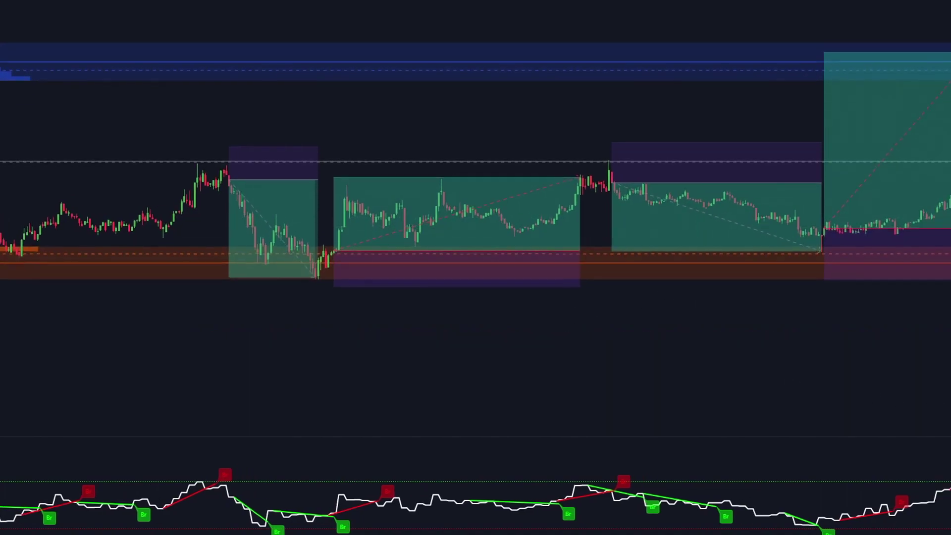
left_click_drag(734, 371, 777, 364)
left_click_drag(394, 355, 763, 385)
left_click_drag(393, 354, 693, 373)
left_click_drag(150, 297, 396, 350)
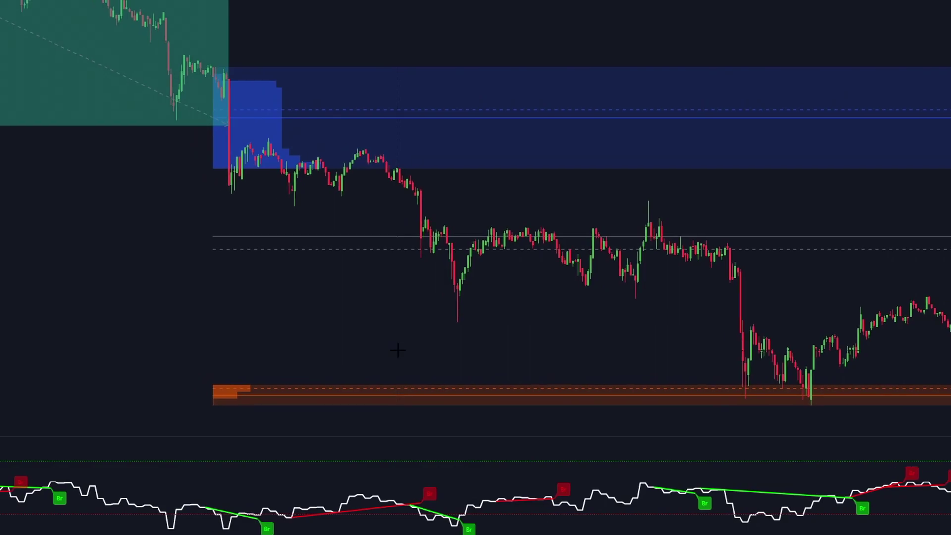
left_click_drag(218, 244, 432, 339)
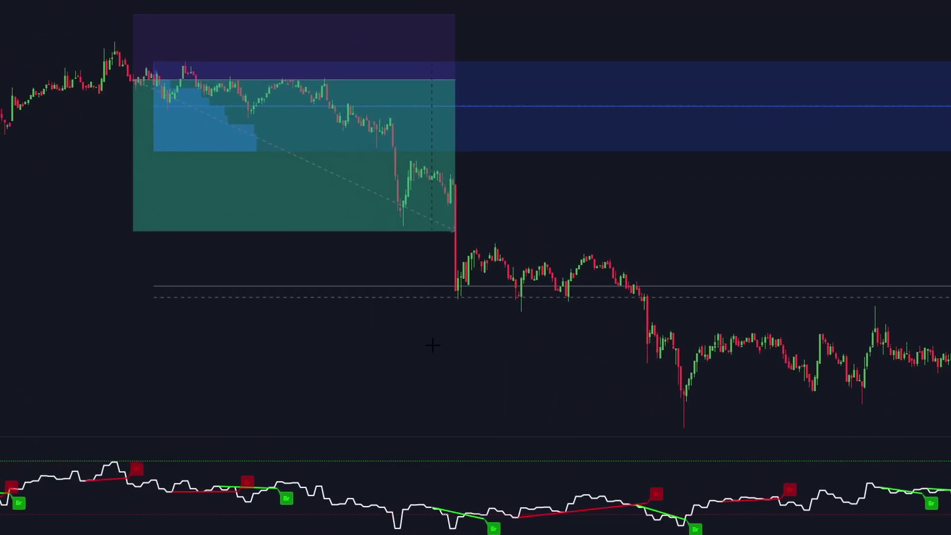
left_click_drag(373, 292, 548, 341)
left_click_drag(243, 361, 491, 371)
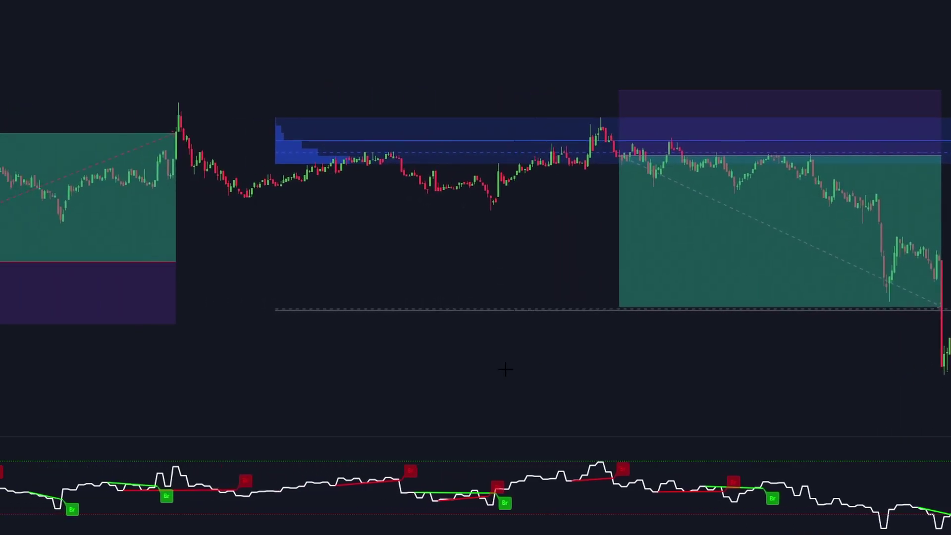
left_click_drag(330, 359, 569, 354)
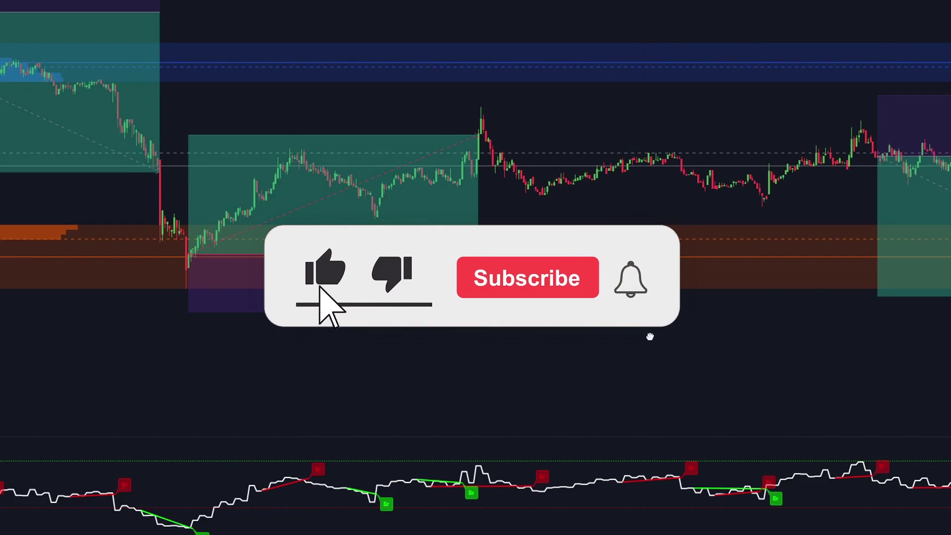
left_click_drag(651, 389, 782, 388)
left_click_drag(692, 372, 863, 403)
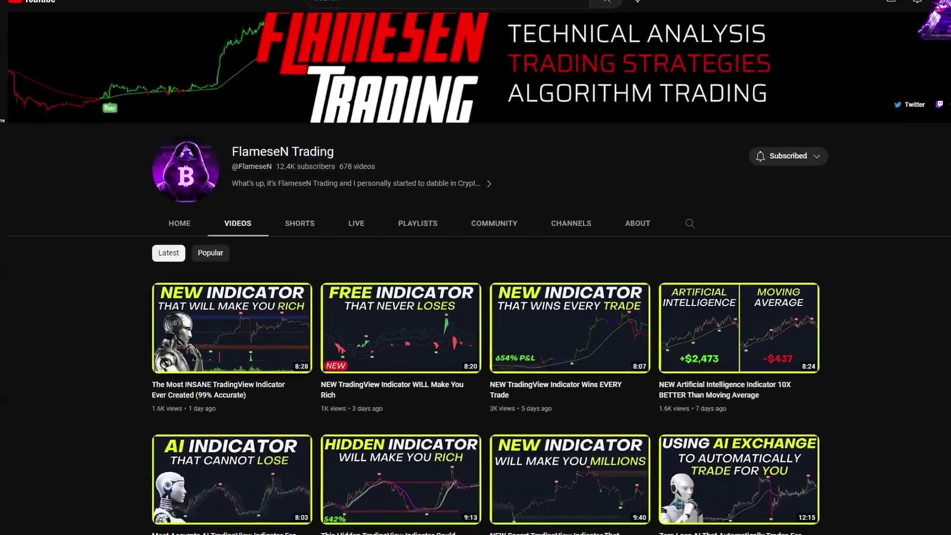
scroll(475, 267, "down", 10)
scroll(476, 268, "down", 8)
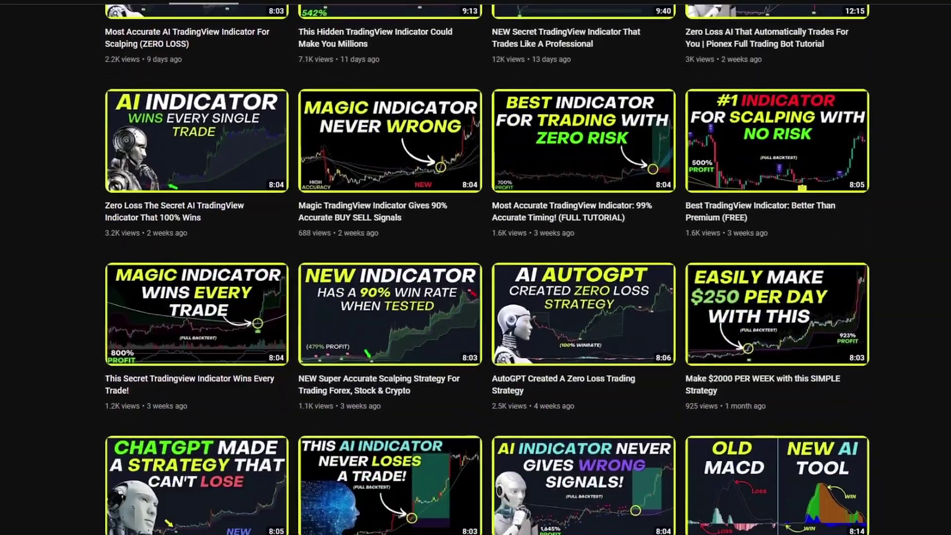
scroll(476, 268, "down", 15)
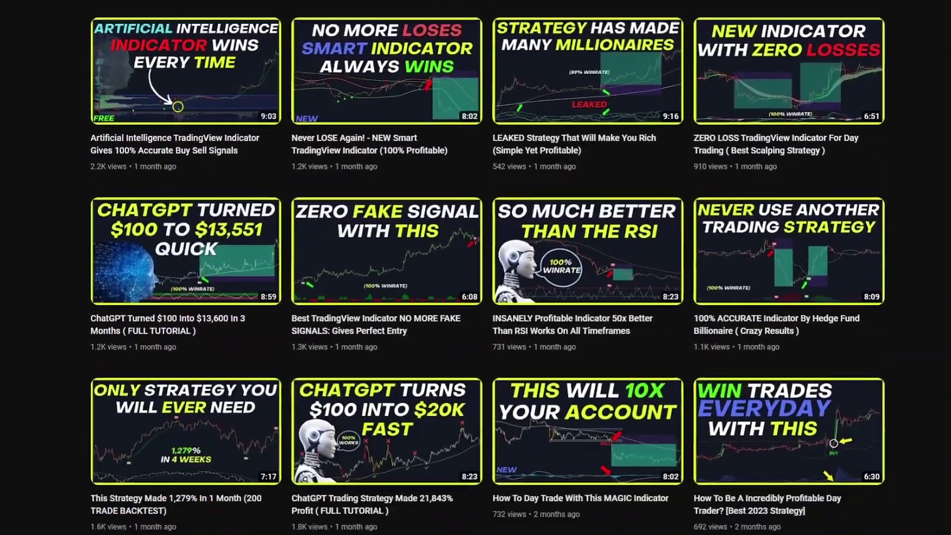
scroll(475, 267, "down", 20)
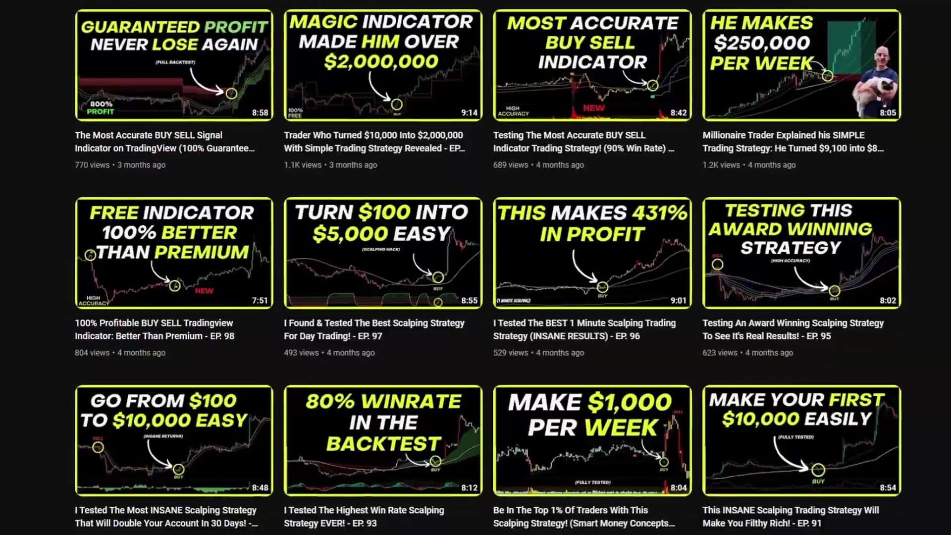
scroll(475, 267, "down", 6)
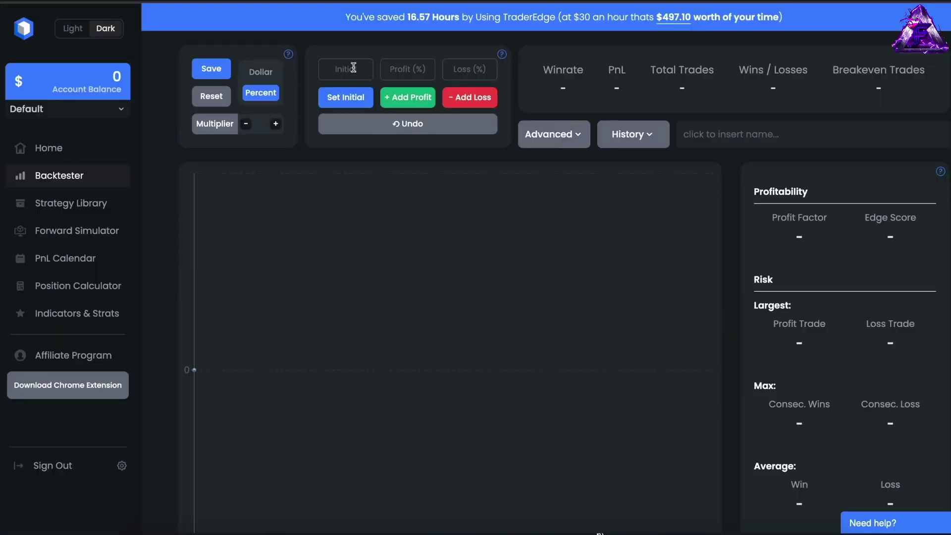
- Set a 1000 starting balance with 4% profit and 2% loss per trade
left_click(346, 74)
type("1000")
left_click(461, 72)
type("2")
left_click(424, 71)
type("4")
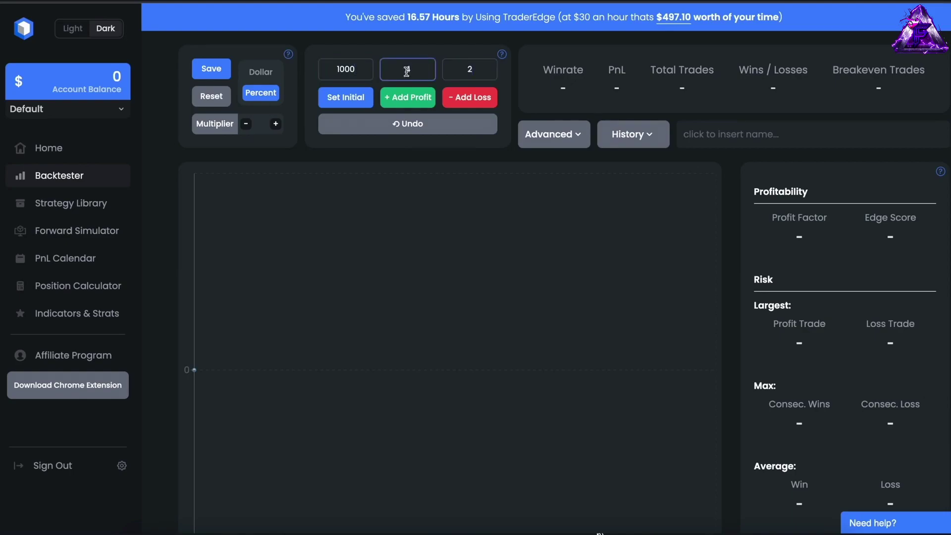
left_click(358, 97)
- Enable 0.5% fees on both winning and losing trades in the advanced settings
left_click(579, 136)
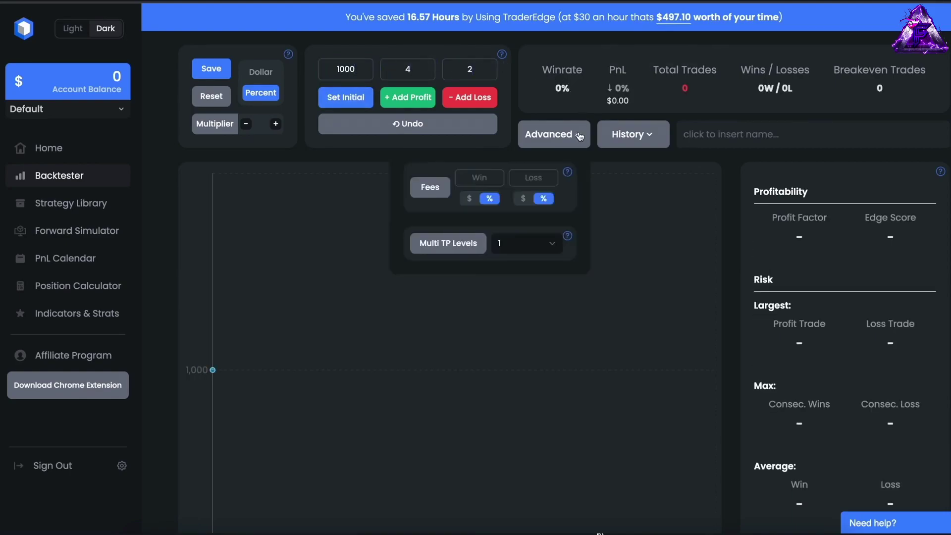
left_click(487, 177)
type("0.5")
left_click(525, 178)
type("0.5")
left_click(429, 193)
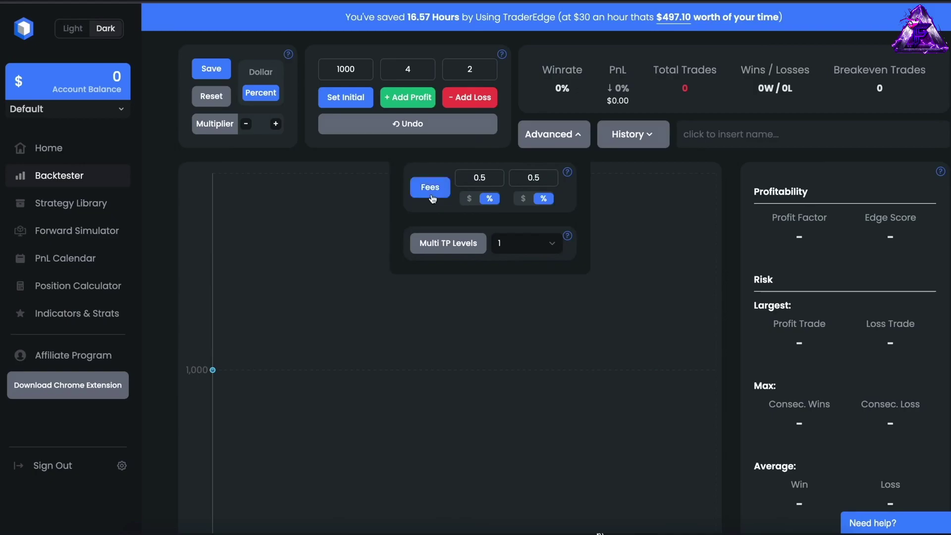
left_click(567, 140)
- Record the series of winning and losing trades, ending near +47.6%
left_click(407, 97)
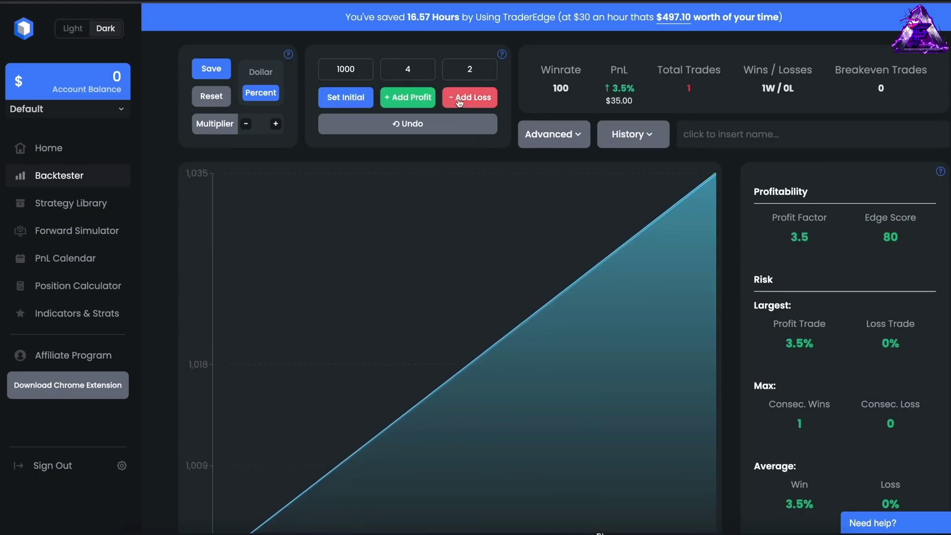
left_click(461, 98)
left_click(419, 98)
left_click(419, 98)
left_click(419, 98)
left_click(460, 98)
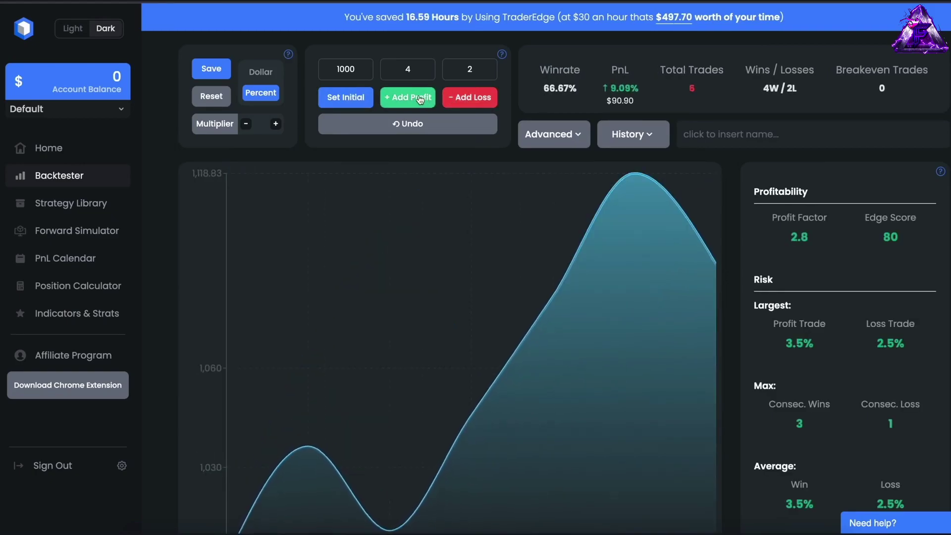
left_click(419, 98)
left_click(419, 98)
left_click(419, 98)
left_click(460, 98)
left_click(434, 98)
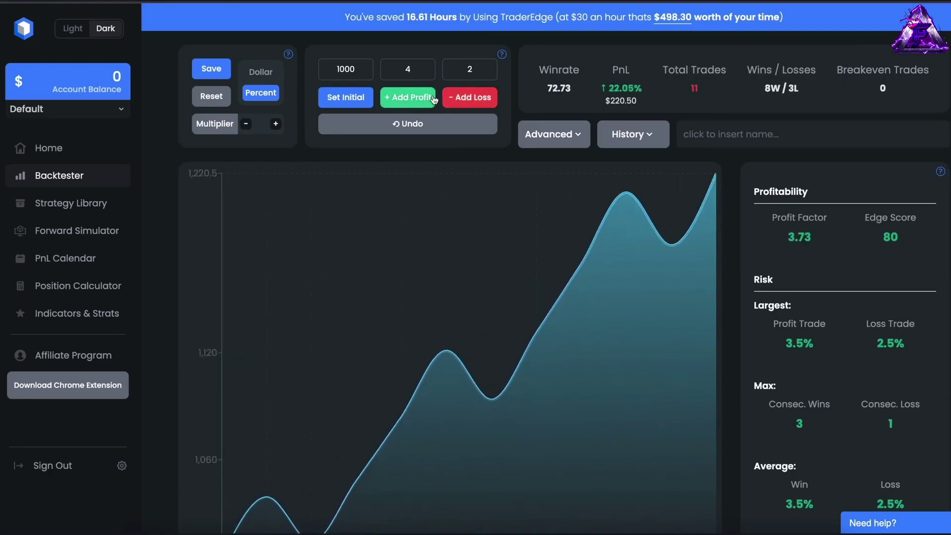
left_click(431, 98)
left_click(431, 98)
left_click(468, 98)
left_click(430, 98)
left_click(430, 98)
left_click(429, 98)
left_click(429, 98)
left_click(429, 98)
left_click(468, 98)
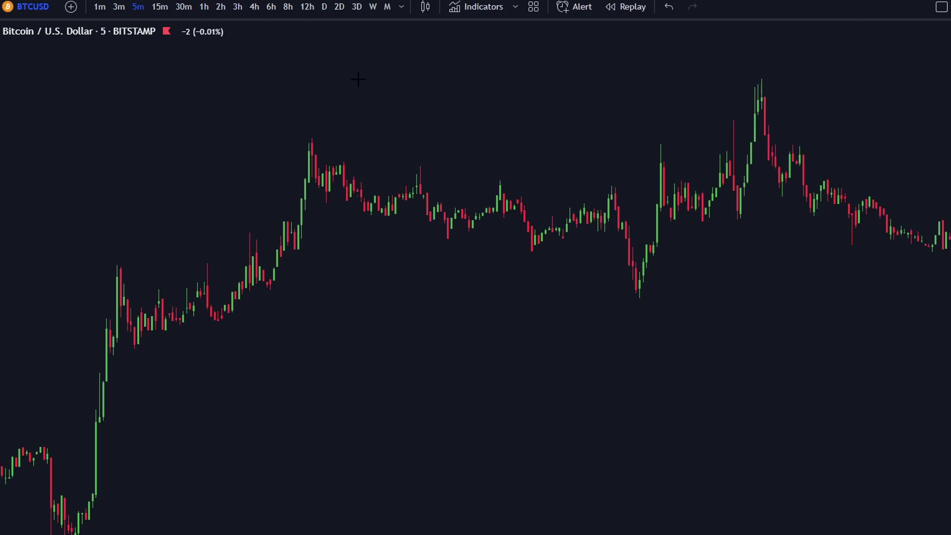
- Search 'rsi trendline' and add the RSI Trendlines with Breakouts indicator
left_click(479, 7)
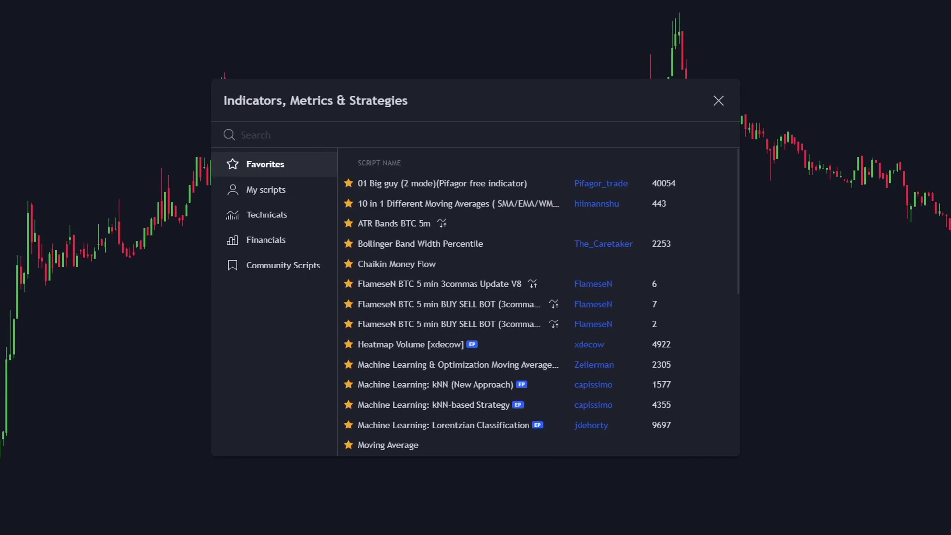
type("rsi t")
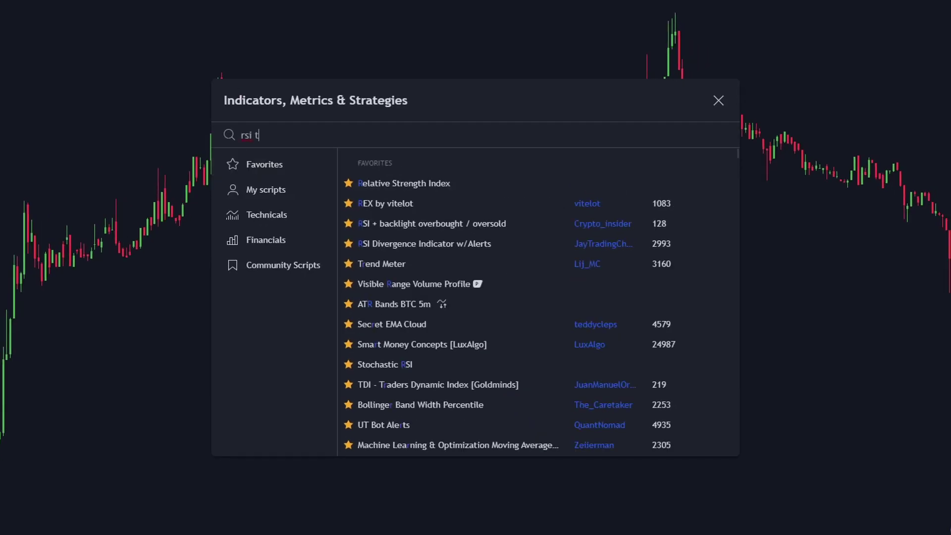
type("rendlin")
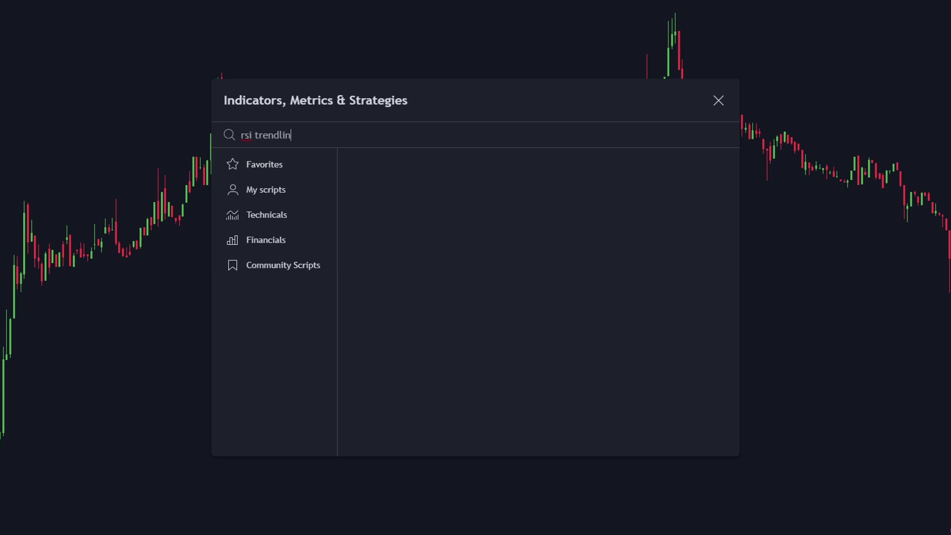
type("e")
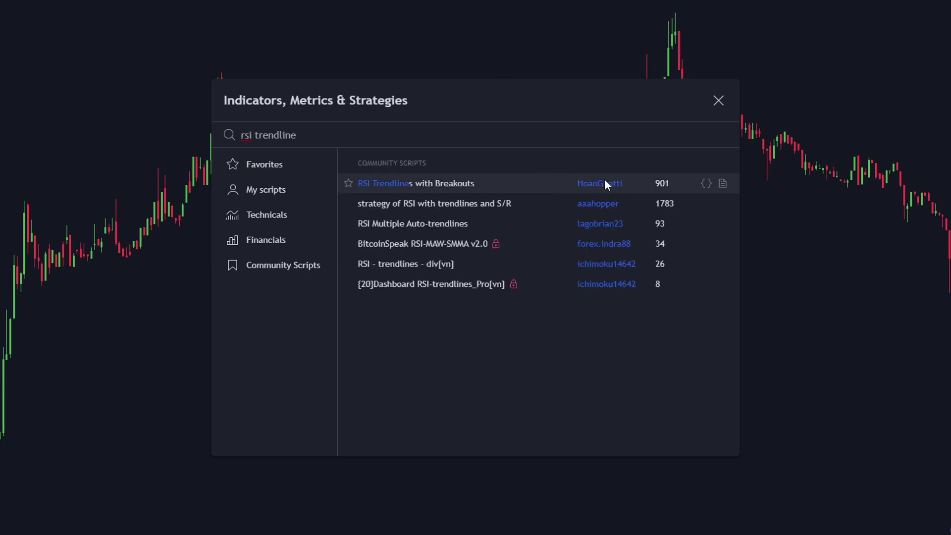
left_click(476, 183)
left_click(718, 101)
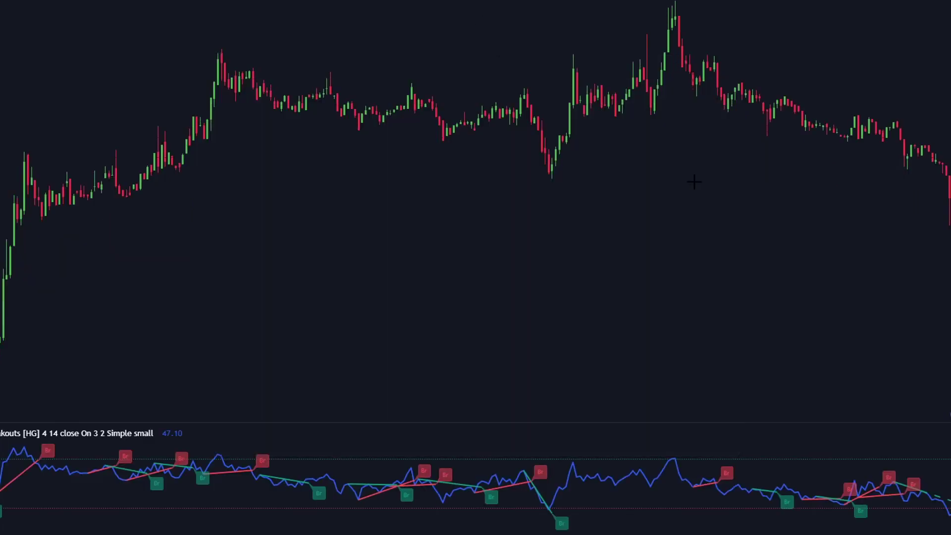
left_click_drag(434, 312, 581, 301)
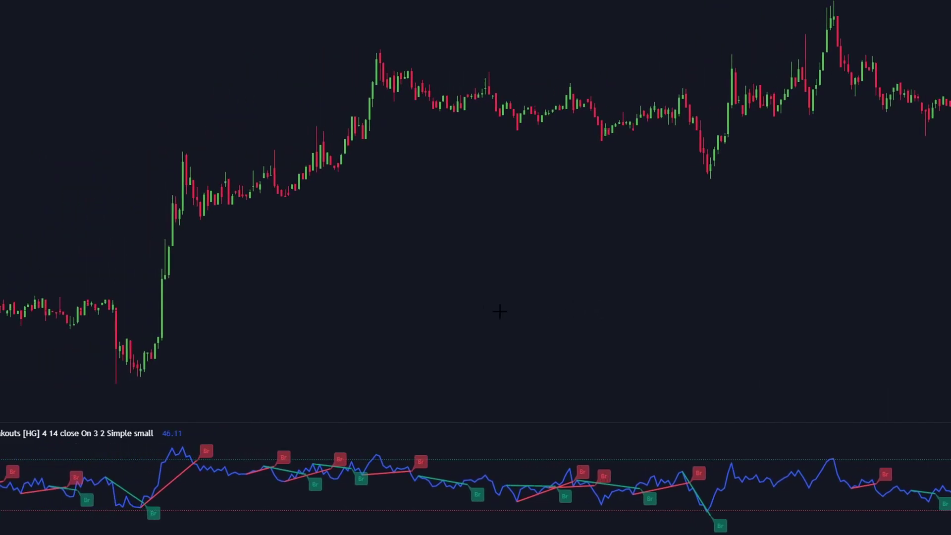
left_click_drag(372, 321, 557, 317)
left_click_drag(449, 333, 675, 335)
left_click_drag(442, 371, 651, 368)
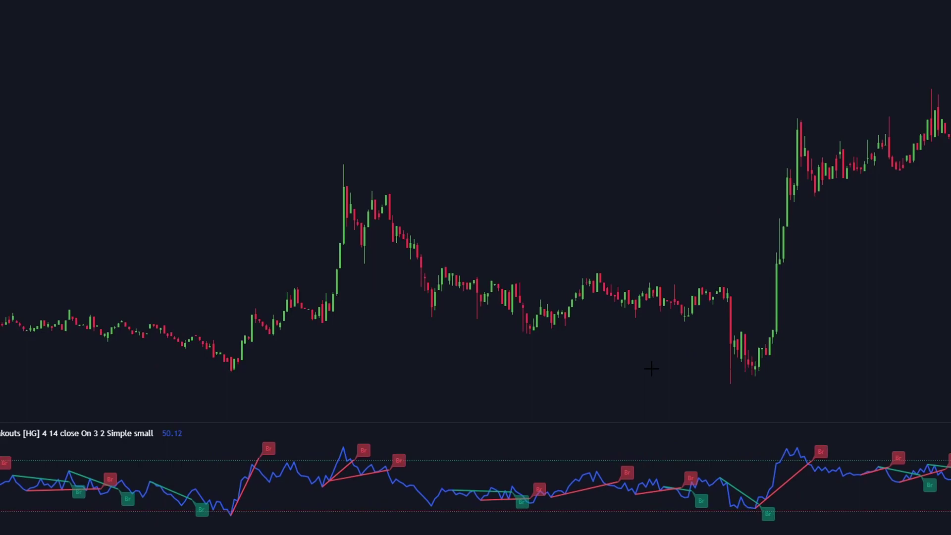
left_click_drag(495, 369, 685, 361)
left_click_drag(437, 349, 642, 347)
left_click_drag(413, 342, 631, 342)
left_click_drag(428, 348, 596, 345)
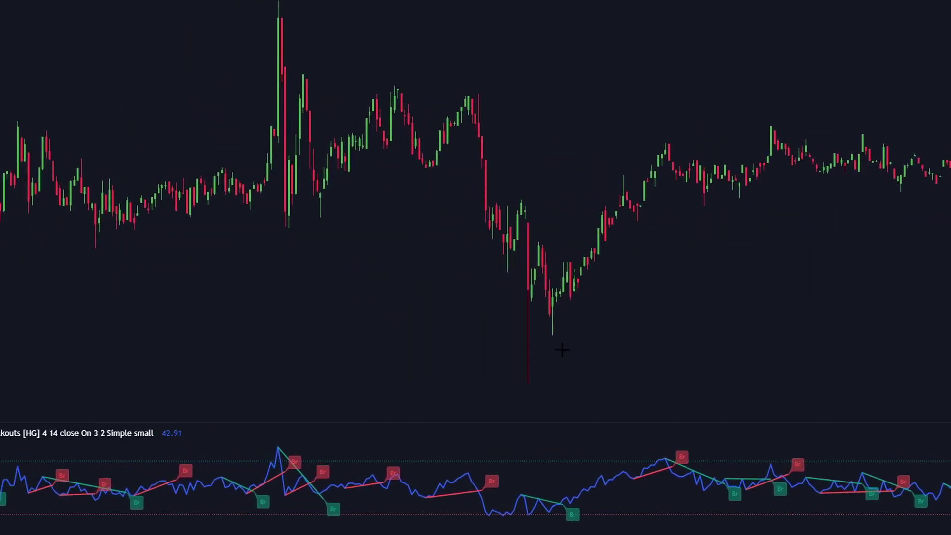
left_click_drag(455, 350, 637, 346)
left_click_drag(446, 340, 632, 340)
left_click_drag(426, 343, 580, 342)
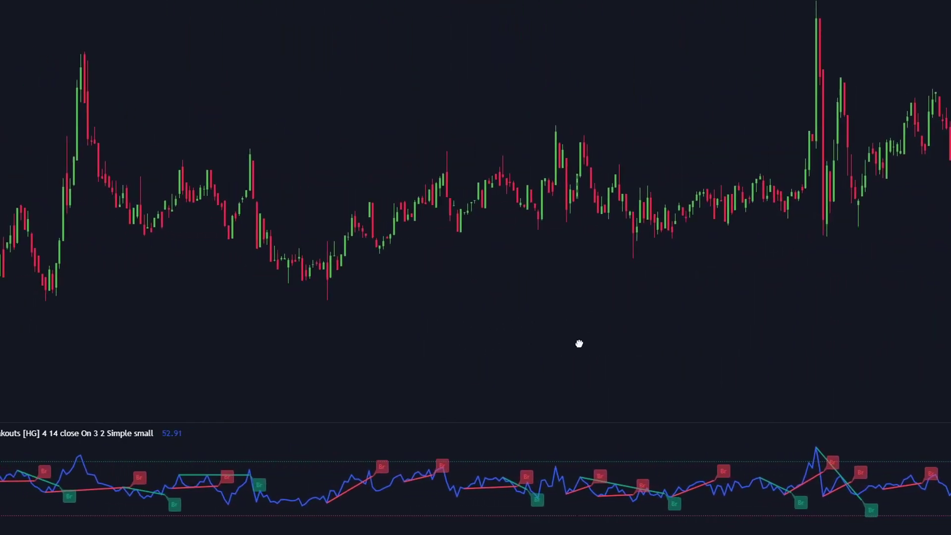
left_click_drag(356, 340, 597, 335)
left_click_drag(359, 314, 567, 308)
left_click_drag(337, 310, 559, 314)
left_click_drag(346, 315, 470, 314)
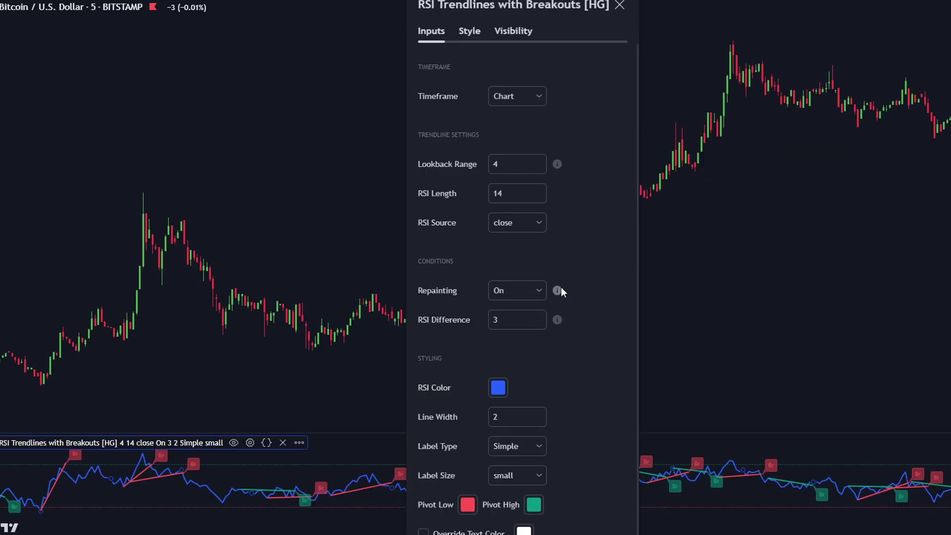
- Set repainting to Off: Bar Confirmation, timeframe to 15 minutes and lookback range to 8
left_click(539, 292)
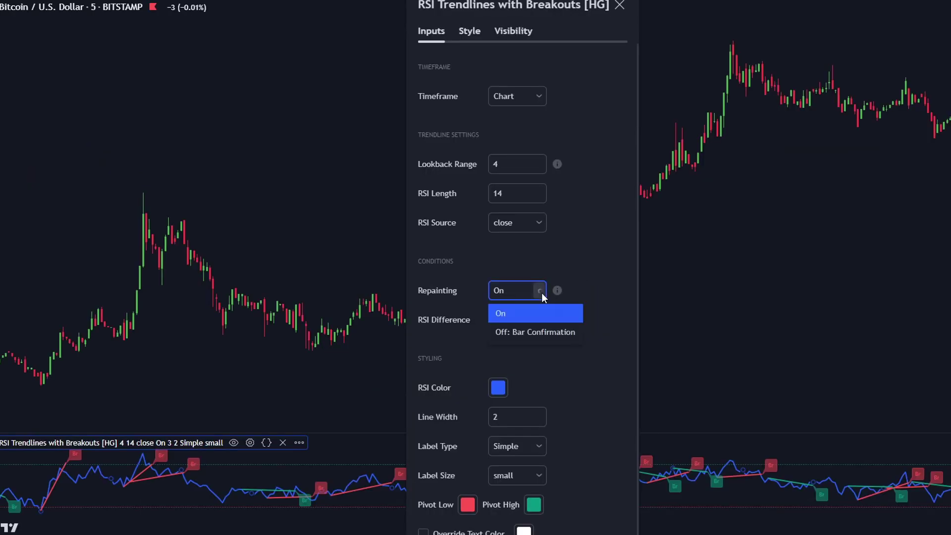
left_click(521, 334)
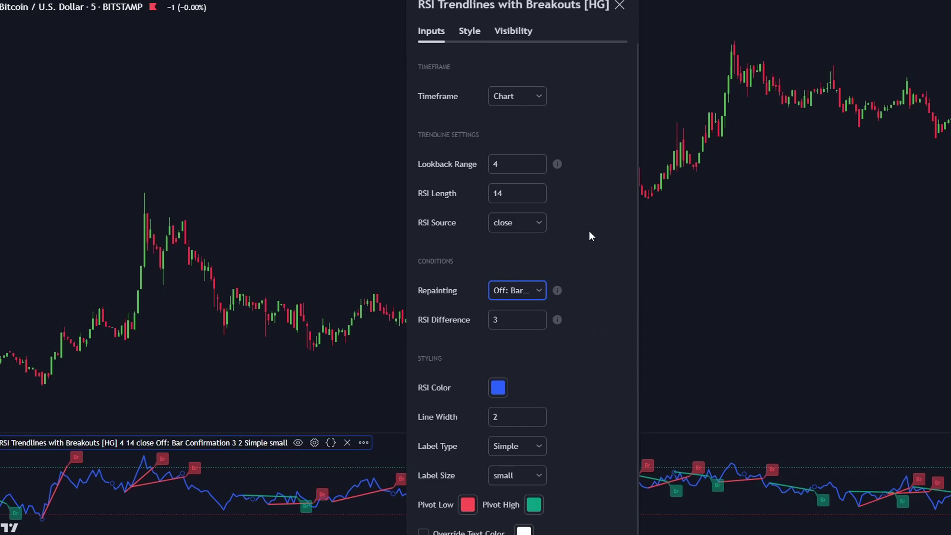
left_click(536, 96)
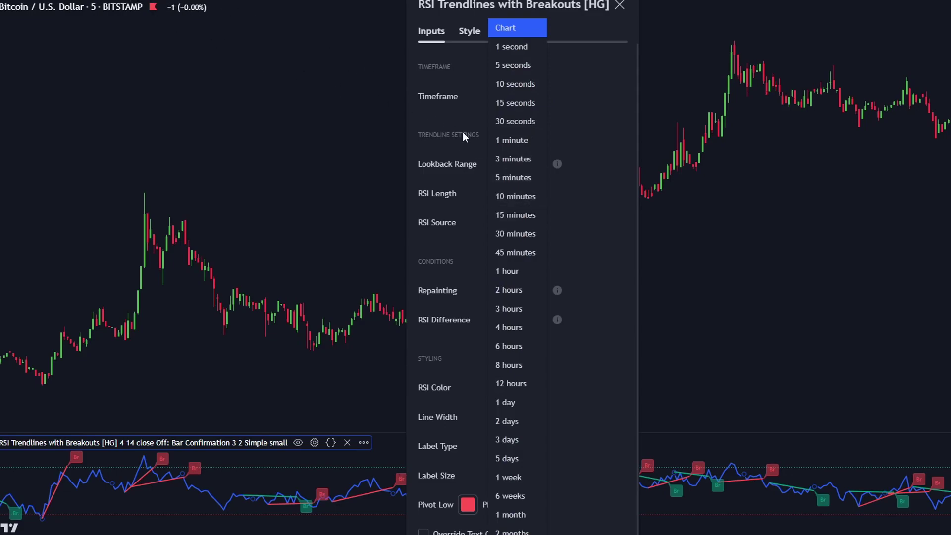
left_click(521, 215)
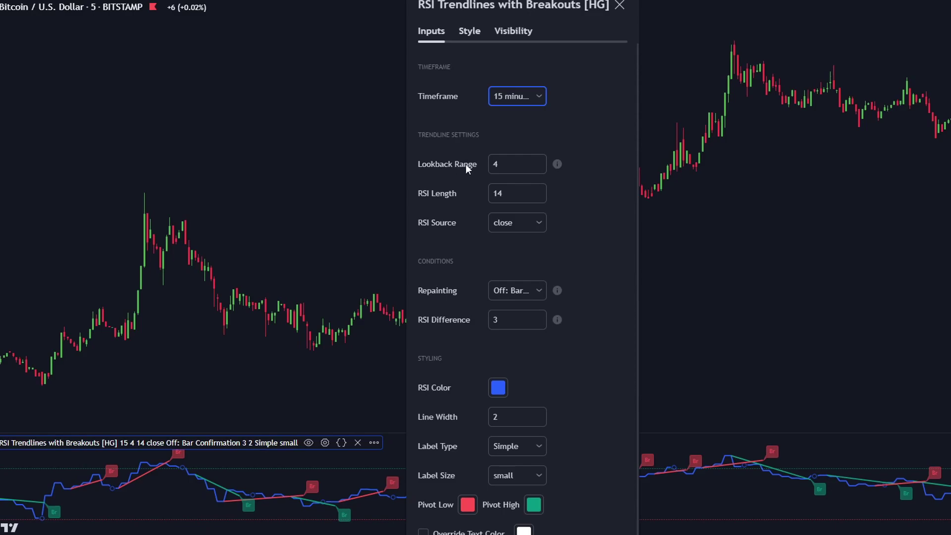
left_click_drag(503, 164, 487, 168)
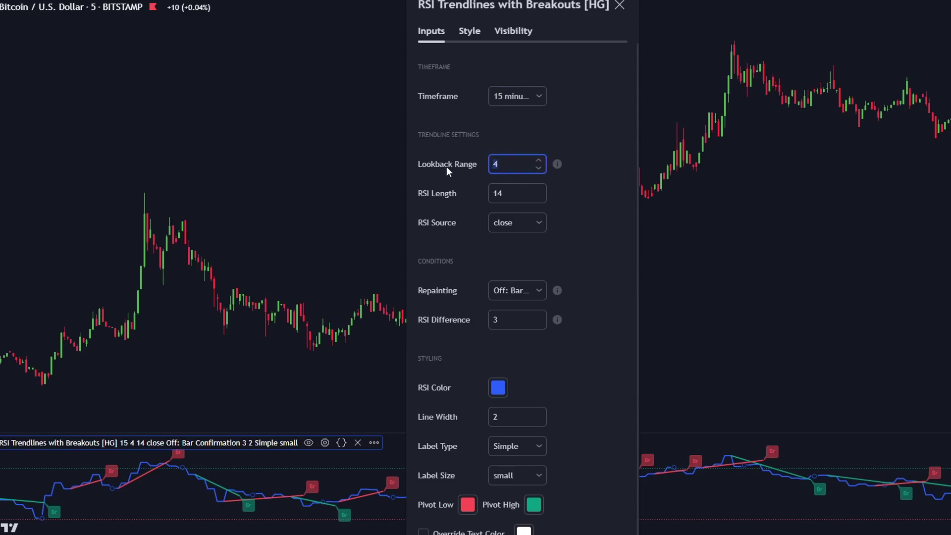
type("8")
left_click(574, 194)
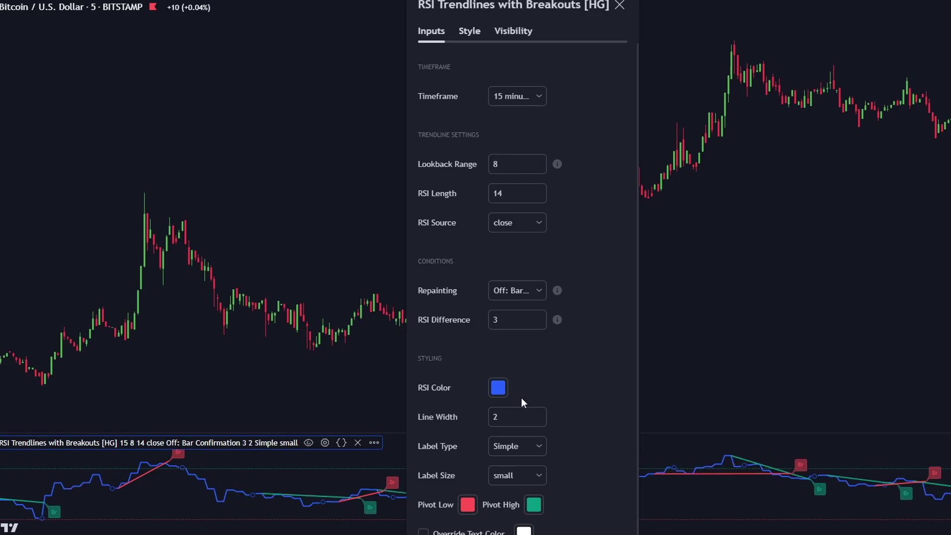
- Make the RSI line white, Pivot Low red and Pivot High a brighter green
left_click(501, 394)
left_click(500, 411)
left_click(589, 366)
left_click(467, 504)
left_click(474, 444)
left_click(543, 515)
left_click(584, 450)
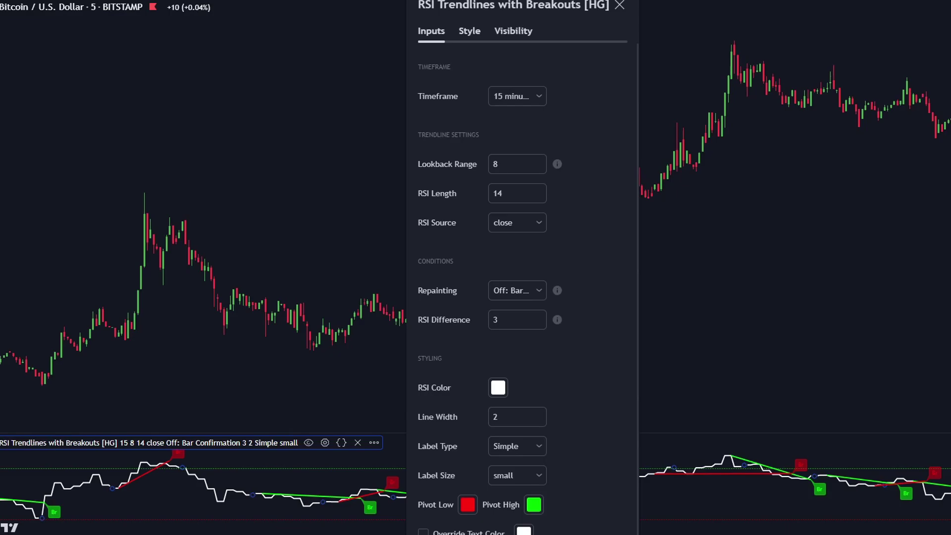
left_click(669, 369)
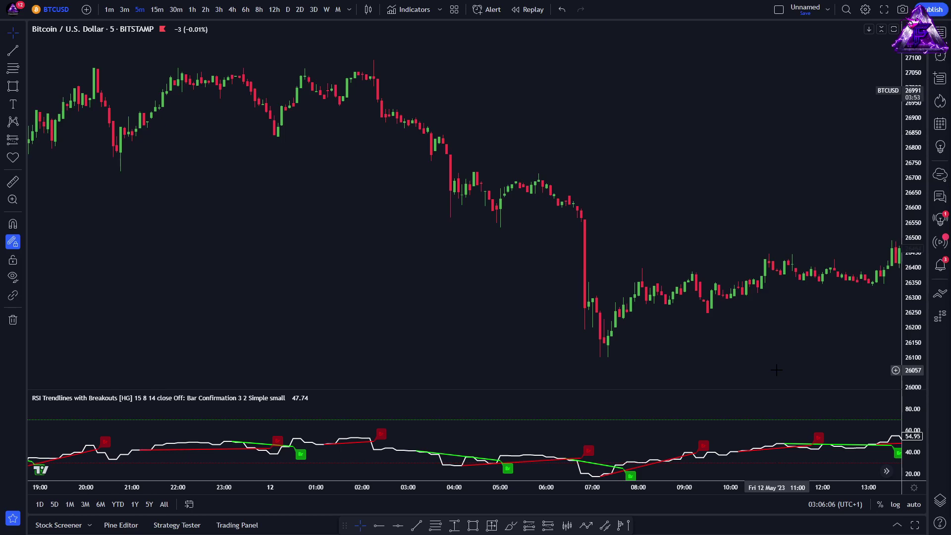
- Search 'supply and deman', add Supply and Demand Visible Range [LuxAlgo], and pan to its zones
left_click(409, 11)
type("supp")
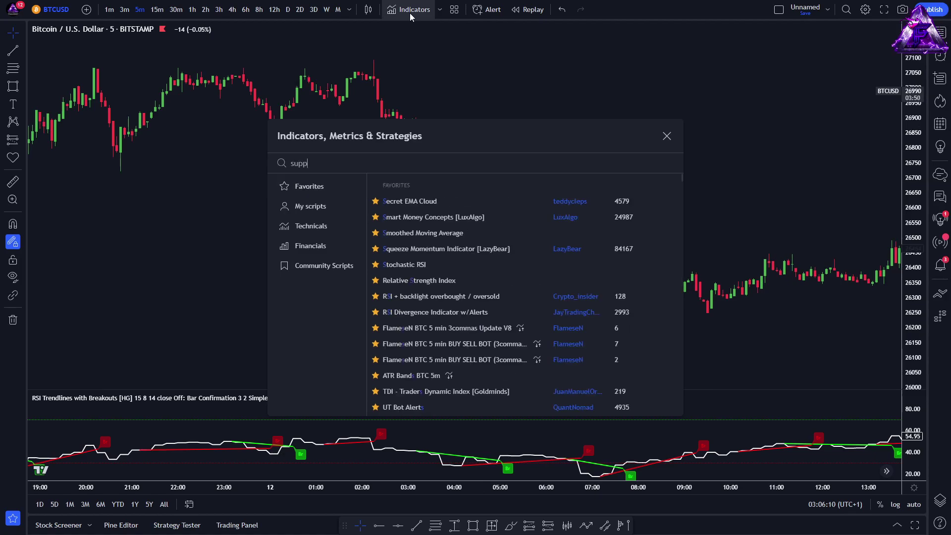
type("ly and dem")
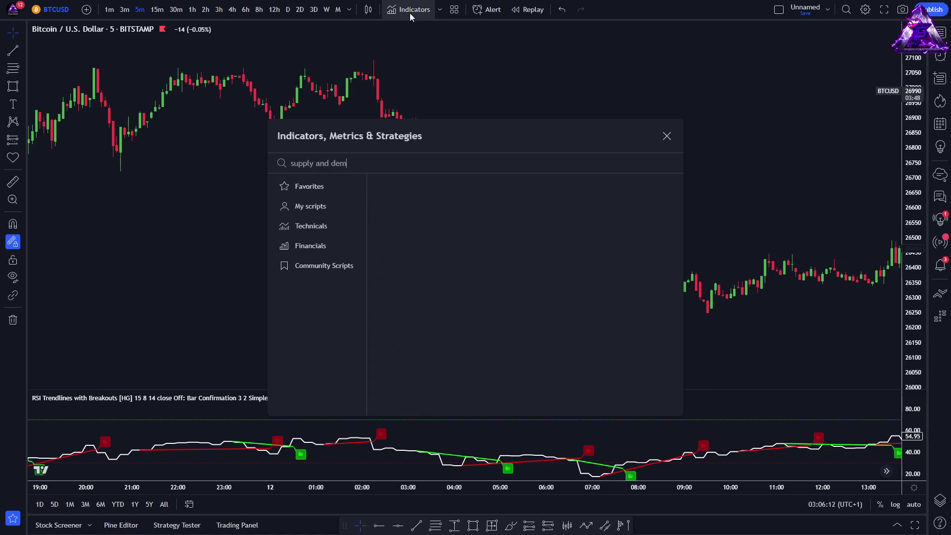
type("and v")
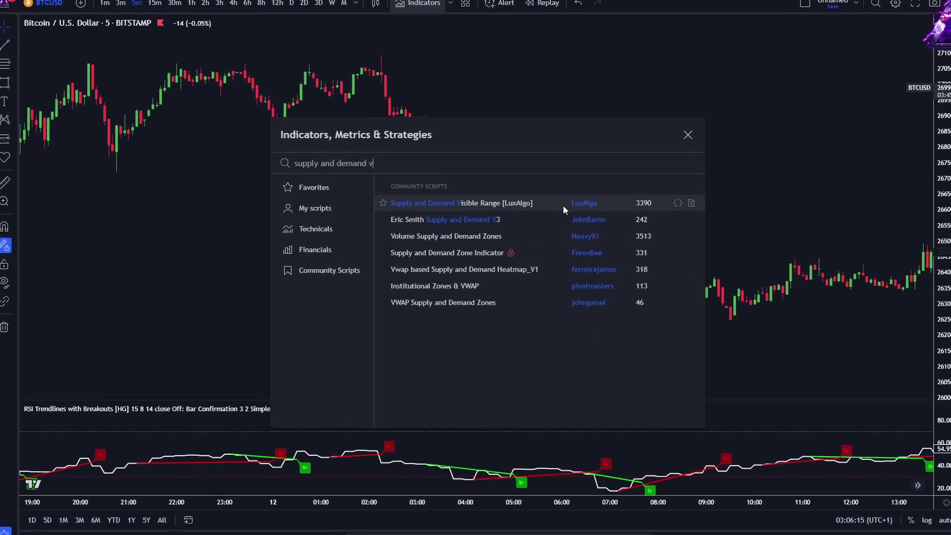
left_click(563, 205)
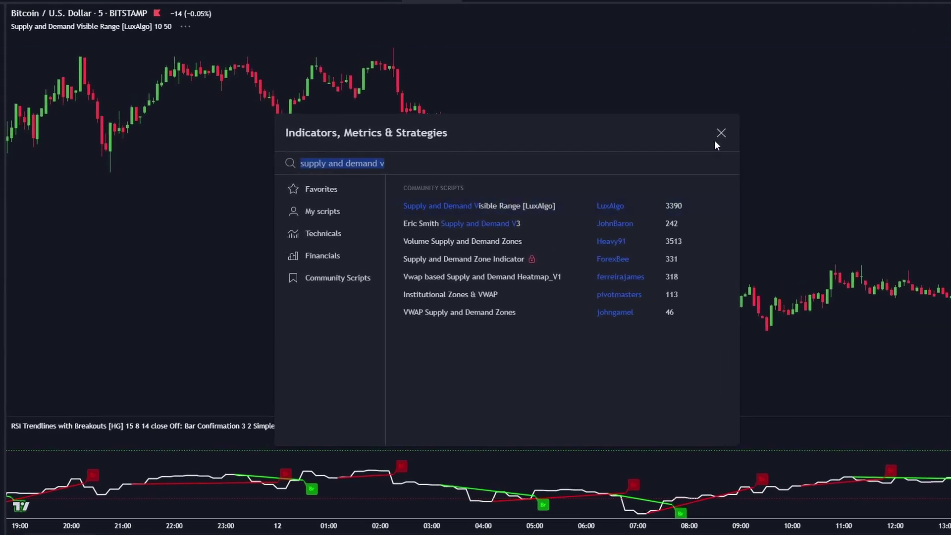
left_click(687, 134)
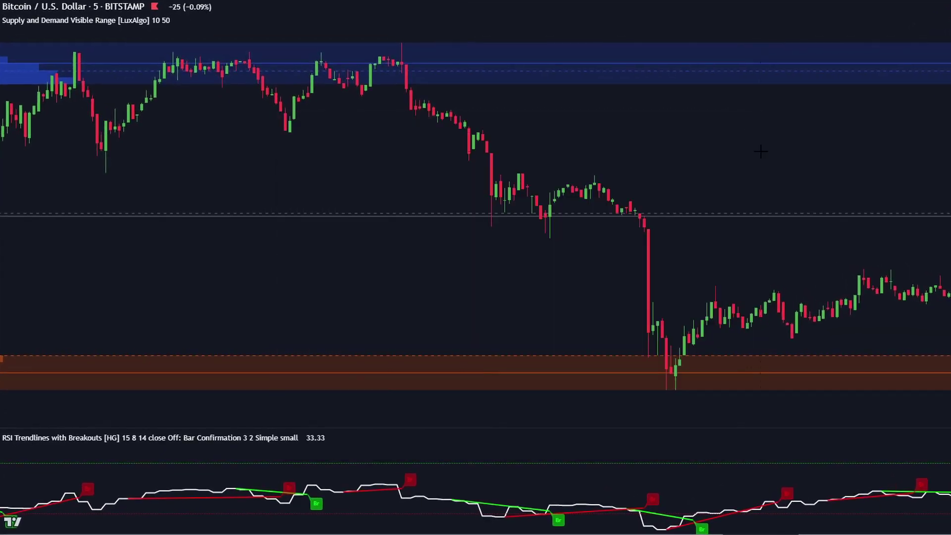
mouse_move(760, 151)
left_mouse_down()
mouse_move(840, 218)
mouse_move(864, 185)
mouse_move(666, 184)
left_mouse_up()
left_click_drag(777, 171, 700, 168)
mouse_move(867, 158)
left_mouse_down()
mouse_move(794, 157)
mouse_move(776, 175)
left_mouse_up()
scroll(818, 186, "down", 2)
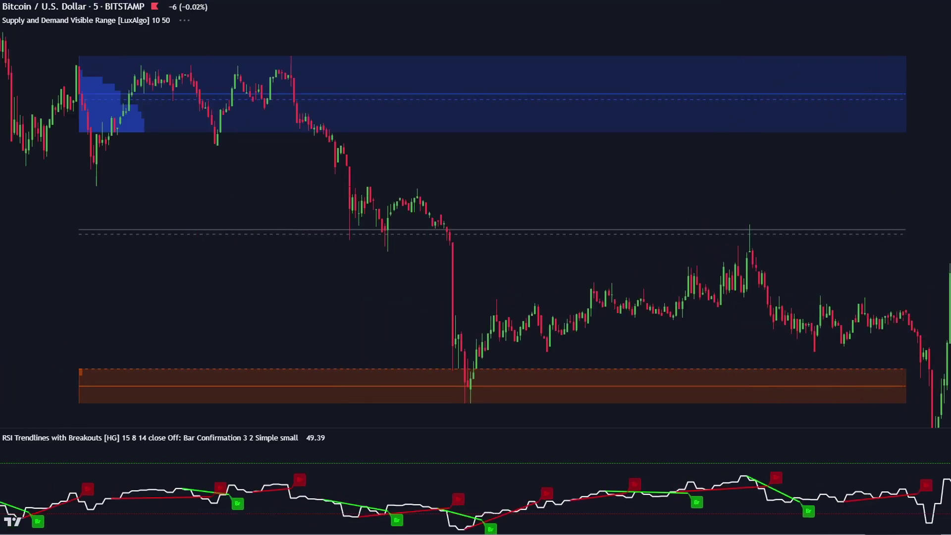
scroll(916, 202, "down", 1)
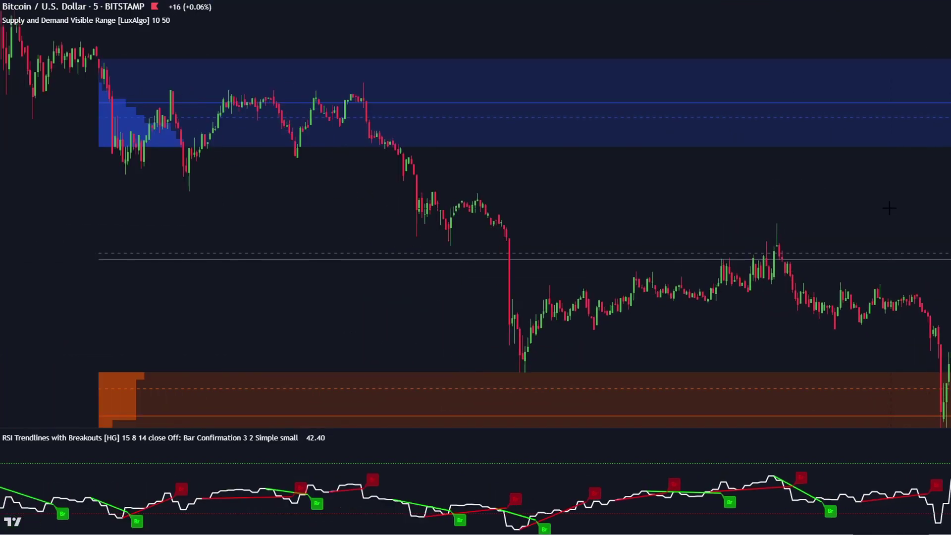
left_click_drag(902, 207, 865, 206)
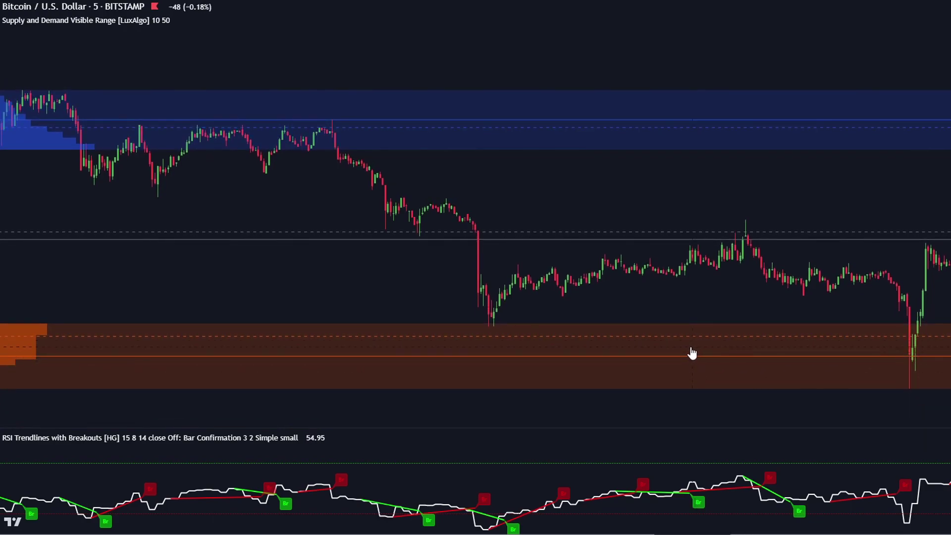
left_click_drag(418, 299, 568, 295)
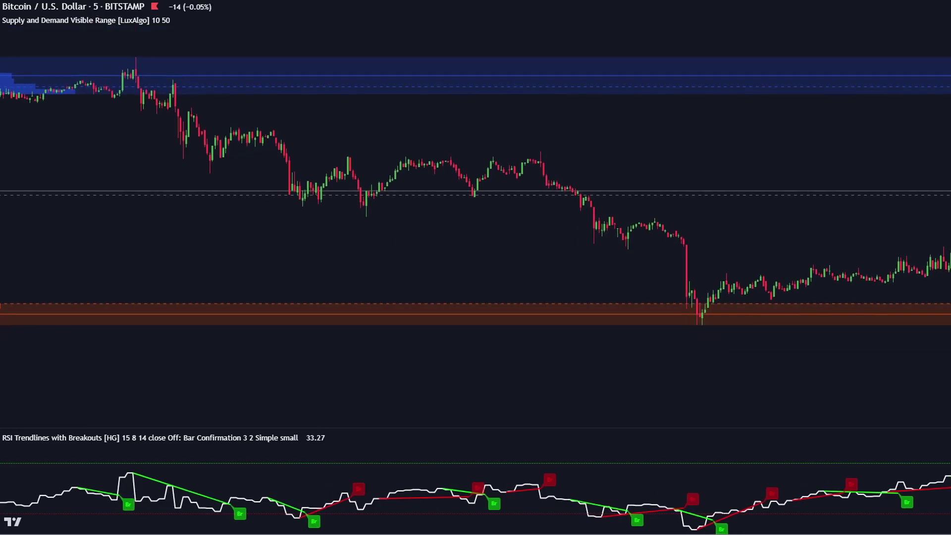
left_click_drag(598, 360, 698, 373)
left_click_drag(611, 365, 815, 393)
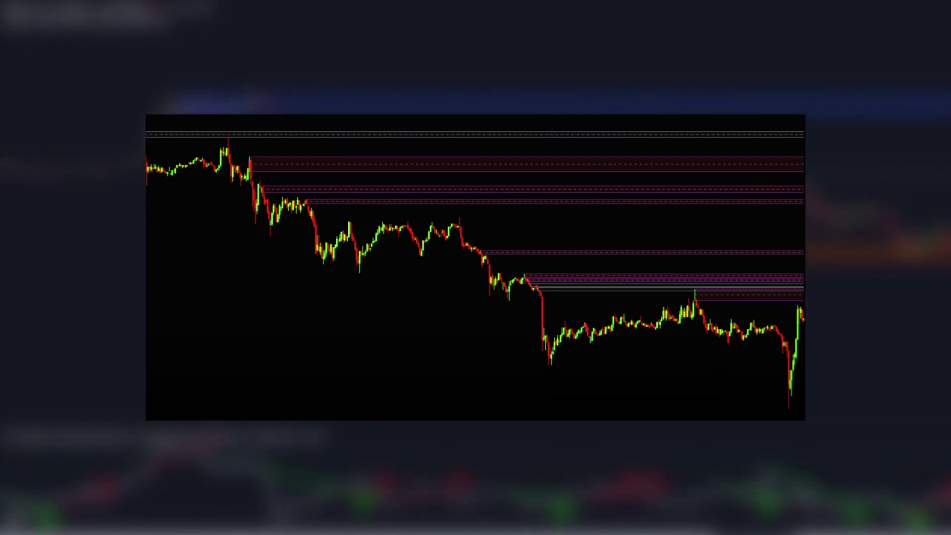
scroll(907, 352, "up", 3)
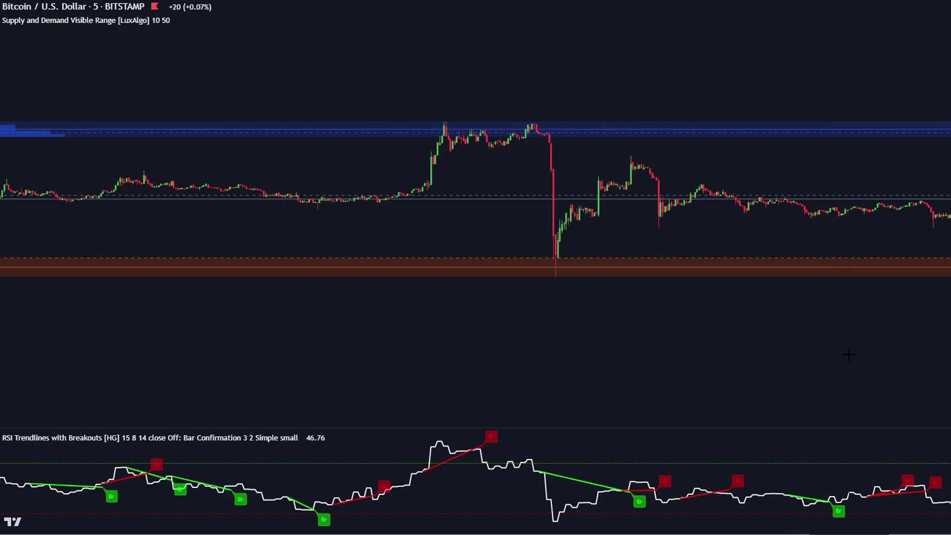
- Bring the later sell-off into view and open the Supply and Demand Visible Range settings
scroll(944, 357, "up", 1)
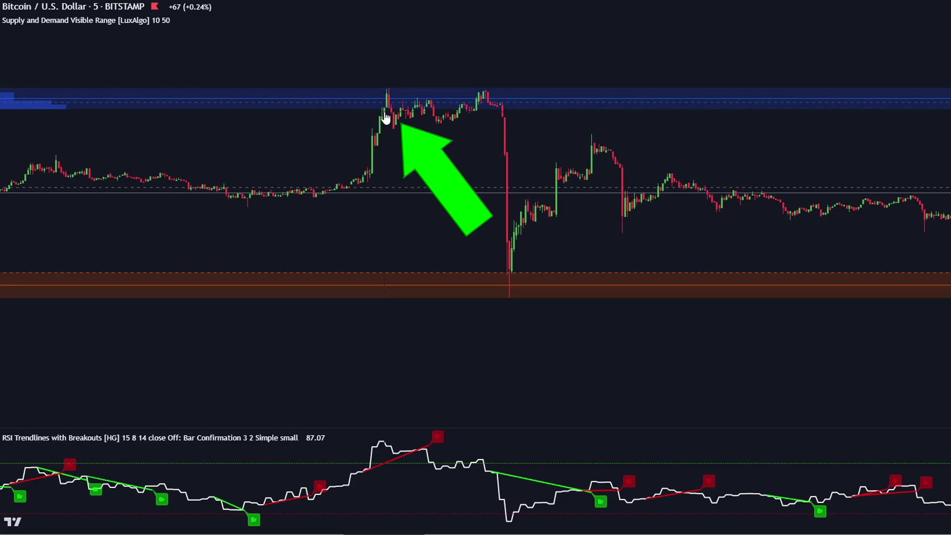
left_click_drag(513, 269, 520, 246)
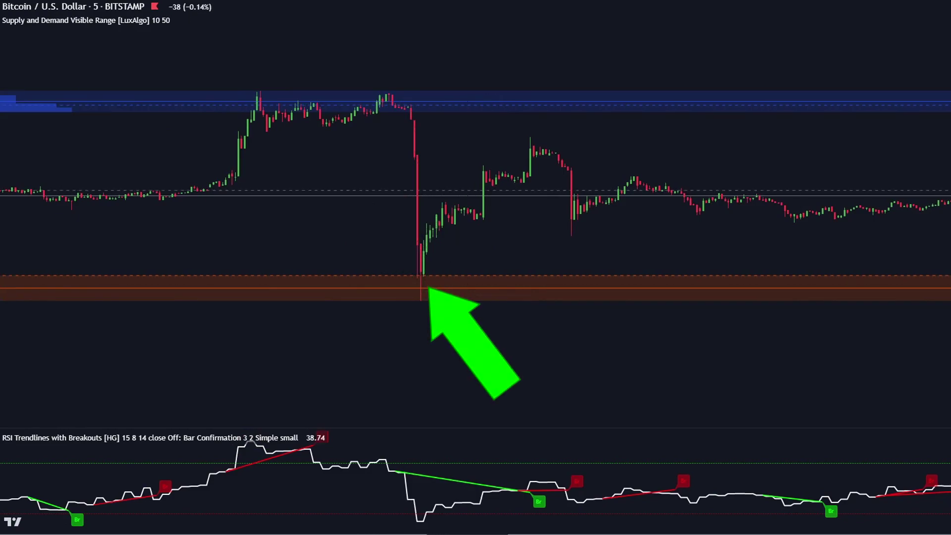
double_click(483, 293)
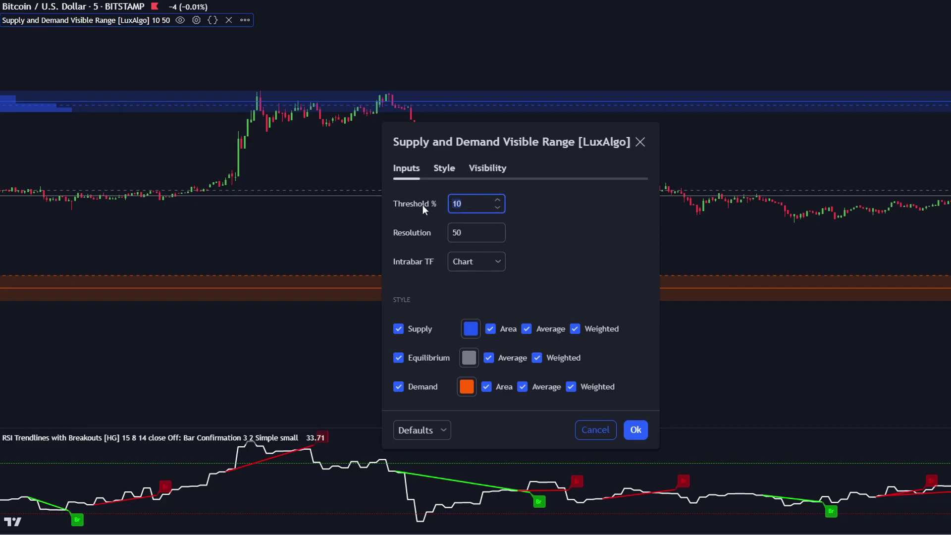
- Try Threshold % 20, restore it to 10 and confirm, then pan toward newer bars
type("20")
left_click(417, 206)
type("10")
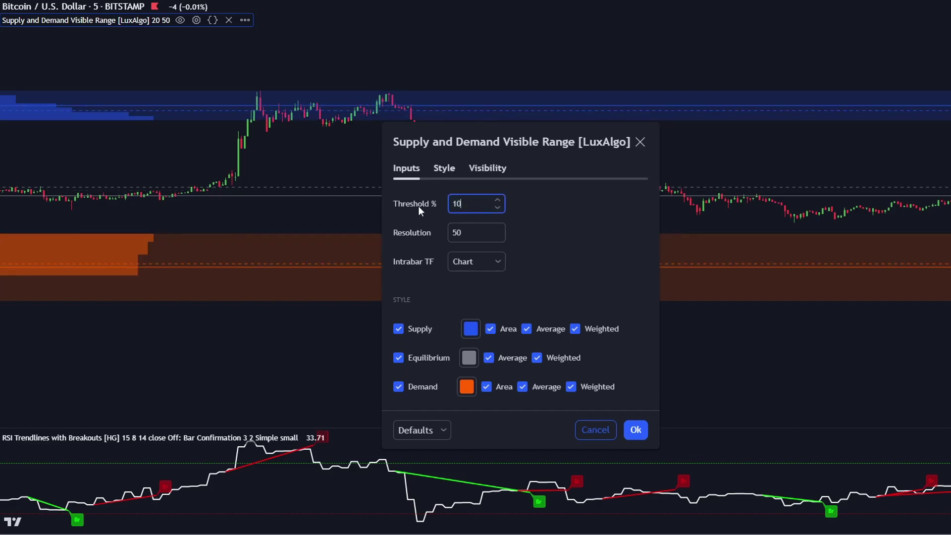
left_click(633, 429)
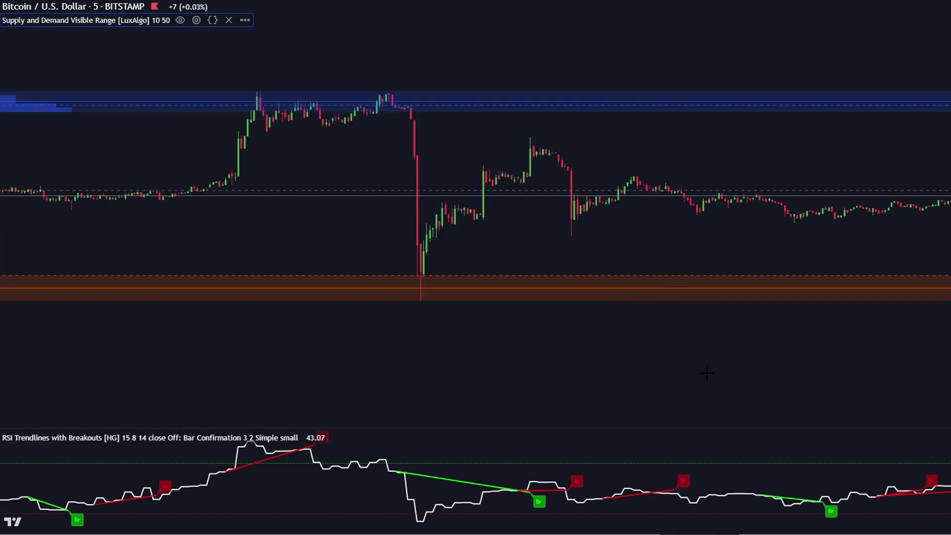
scroll(643, 371, "left", 5)
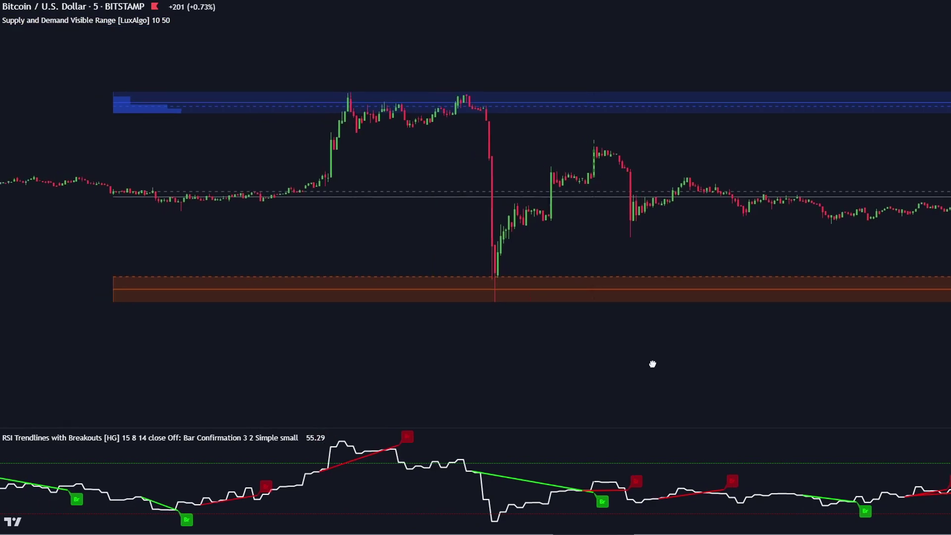
scroll(663, 365, "left", 7)
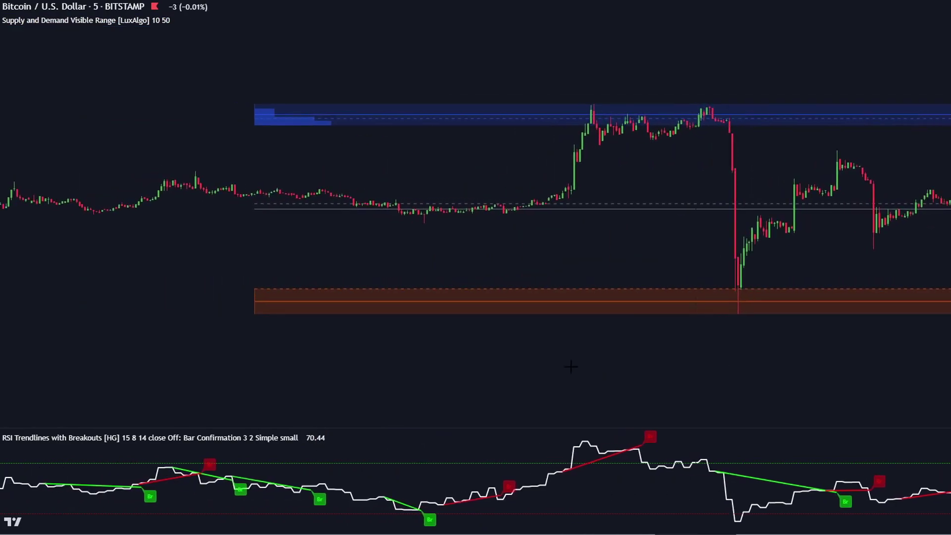
scroll(691, 380, "right", 3)
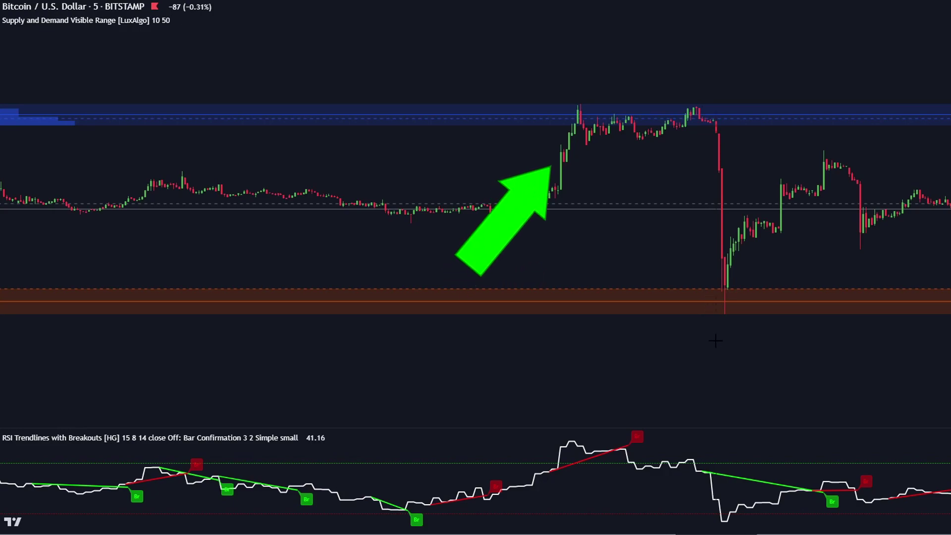
left_click_drag(696, 350, 625, 356)
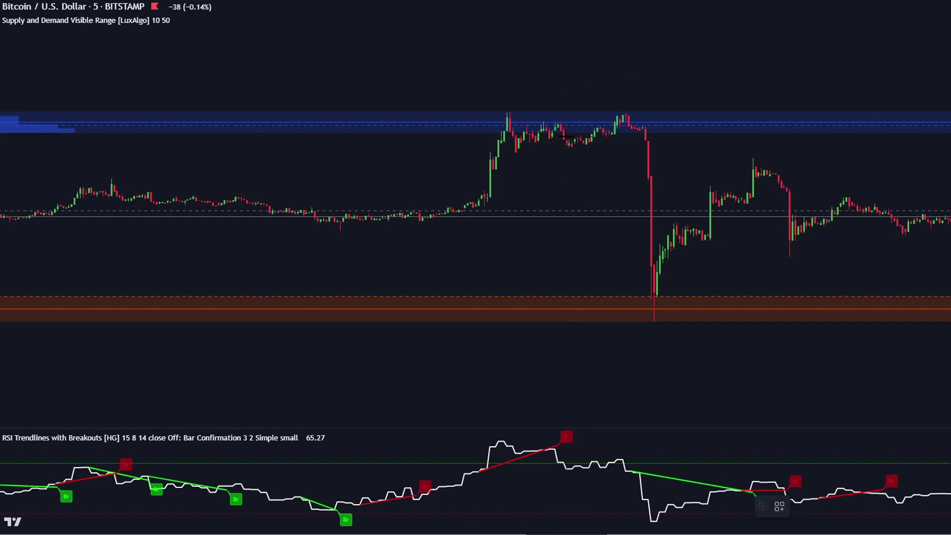
- Place a short position at the supply-zone peak, stop above the zone, target at the demand zone
left_click(565, 136)
left_click_drag(564, 95, 565, 93)
left_click_drag(567, 178, 566, 299)
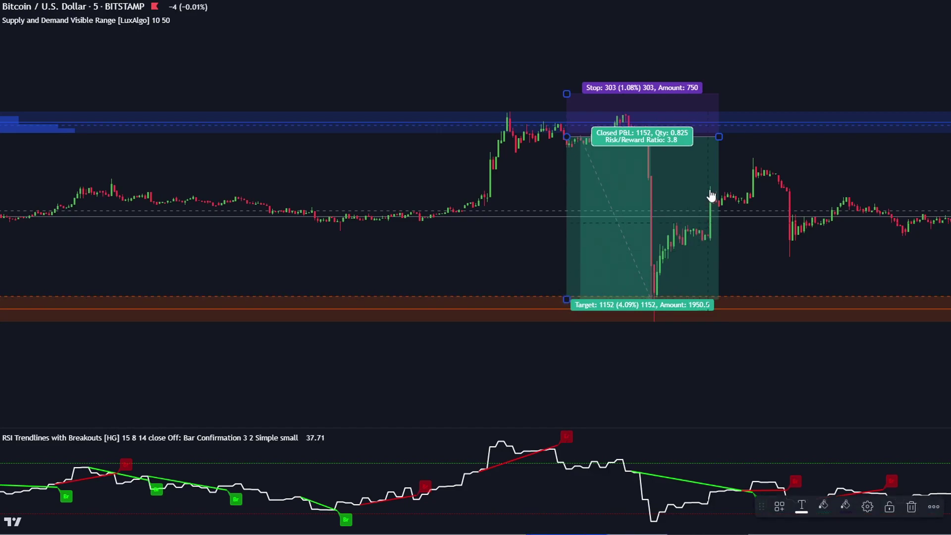
left_click_drag(720, 137, 654, 136)
left_click_drag(570, 141, 564, 136)
left_click(709, 94)
left_click_drag(492, 282, 837, 275)
scroll(837, 274, "up", 5)
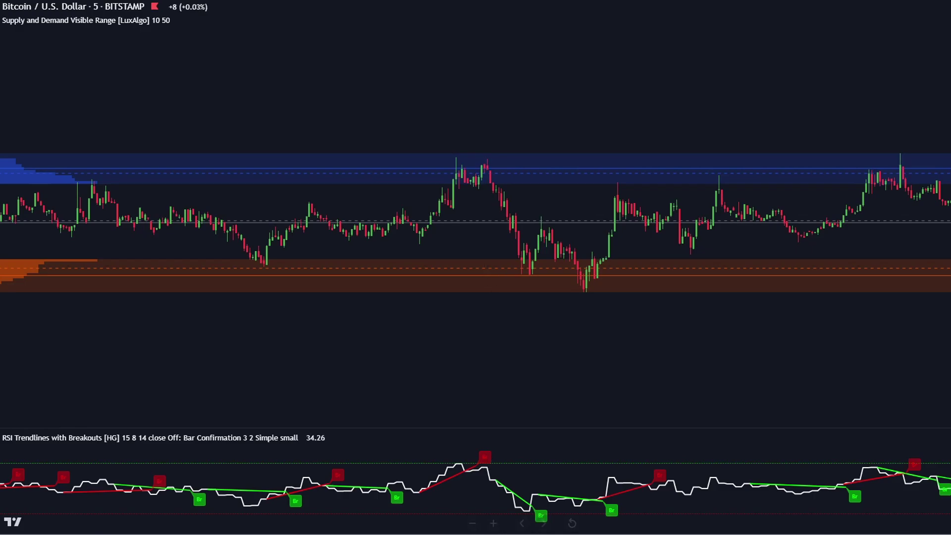
- Add a second, narrower short position at an earlier peak targeting the demand zone
left_click(484, 173)
left_click_drag(485, 206, 484, 267)
left_click_drag(616, 171, 519, 171)
left_click(640, 134)
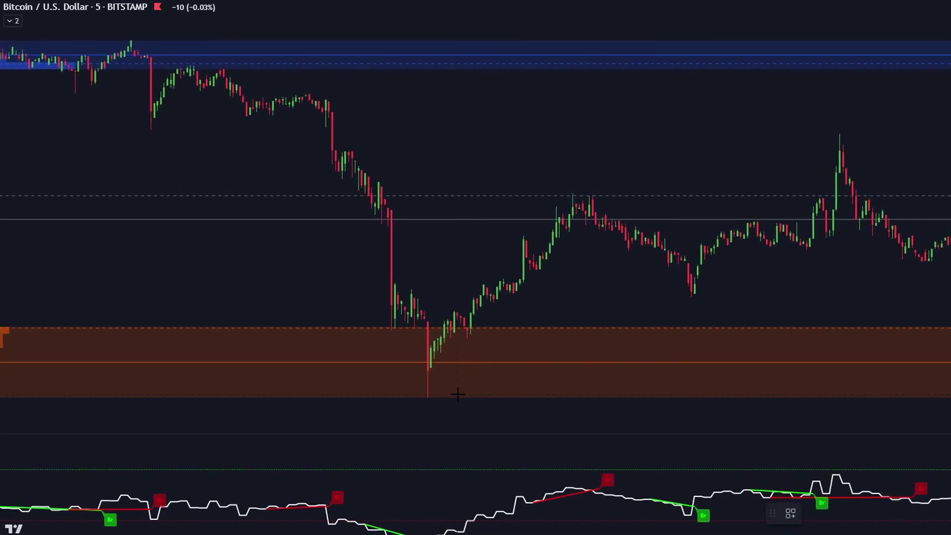
- Place a long position at the demand-zone low with its target raised to 2 risk/reward
left_click(444, 323)
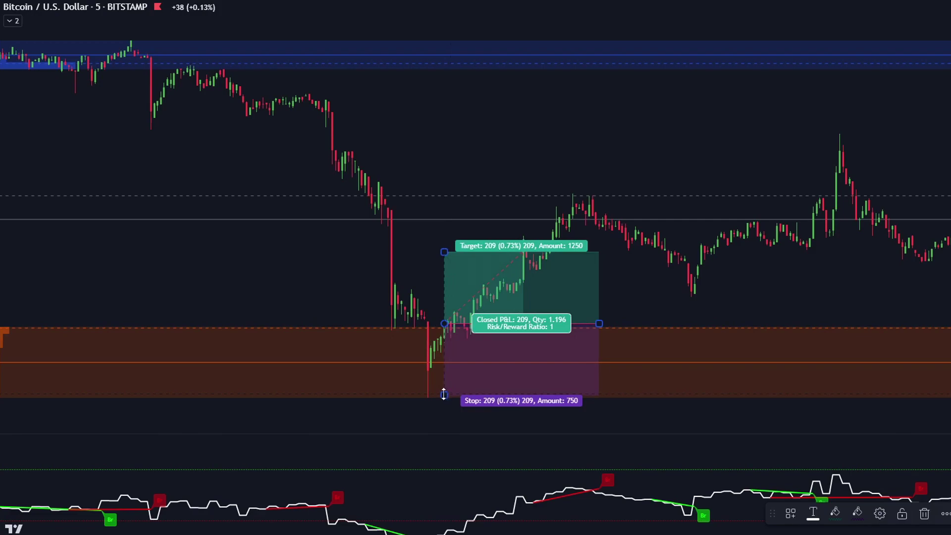
left_click_drag(443, 395, 444, 405)
left_click_drag(444, 247, 480, 162)
left_click_drag(600, 325, 837, 306)
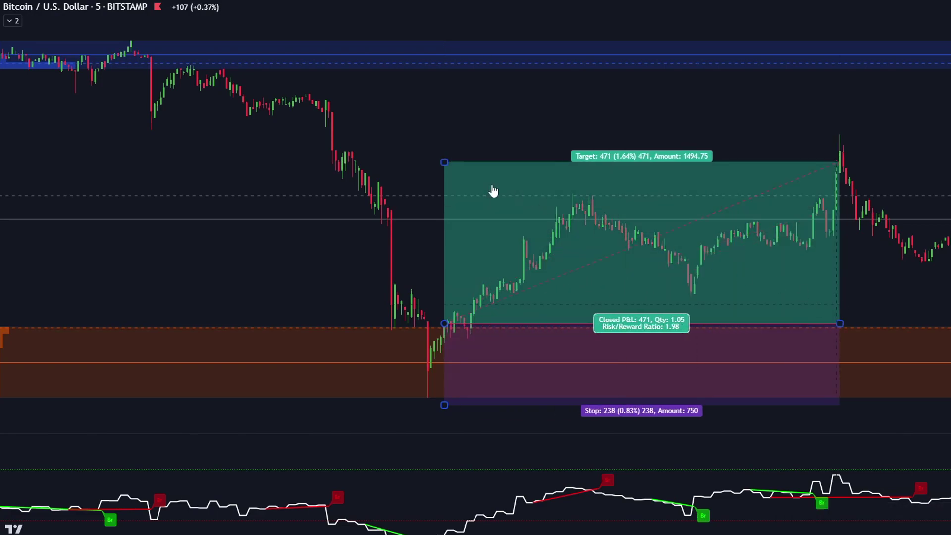
left_click_drag(444, 162, 446, 162)
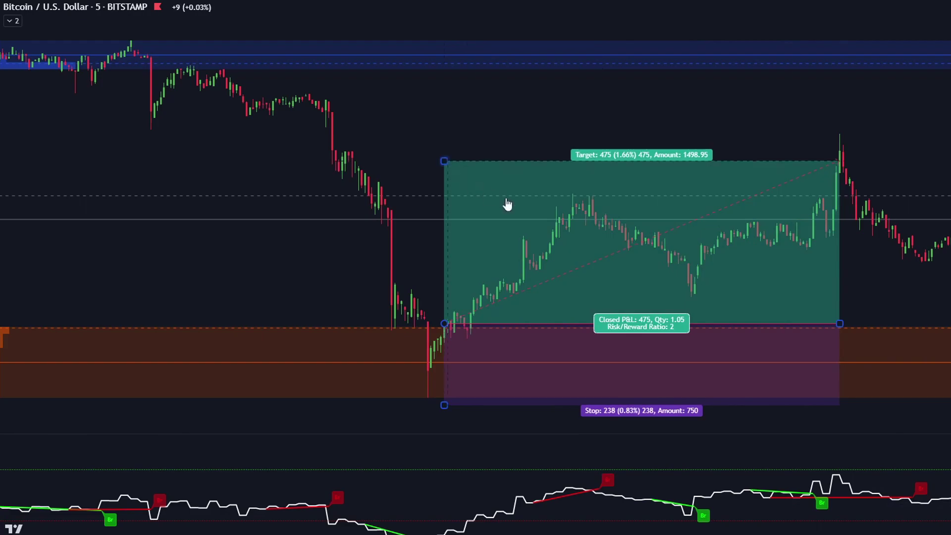
left_click(913, 355)
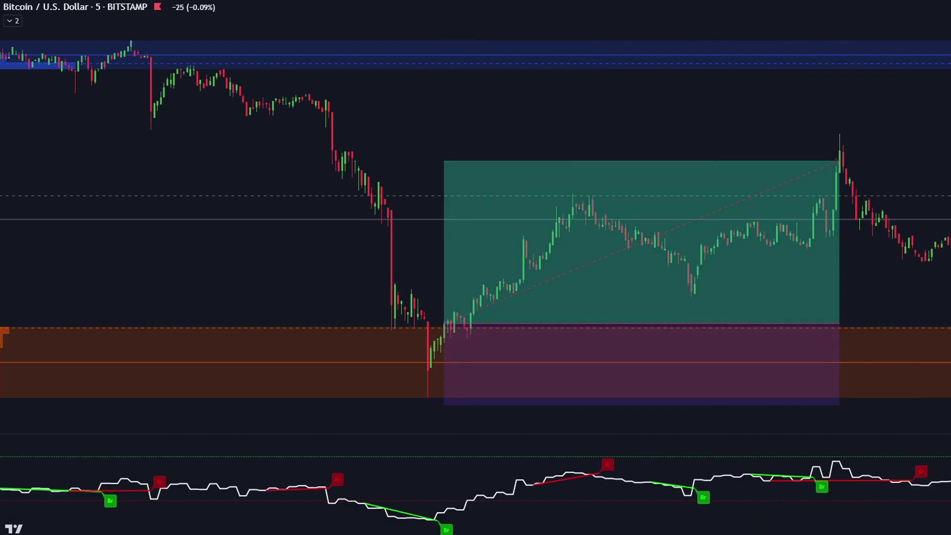
- Add a second long position at an earlier breakout with stop 221 and target 472
scroll(850, 351, "down", 2)
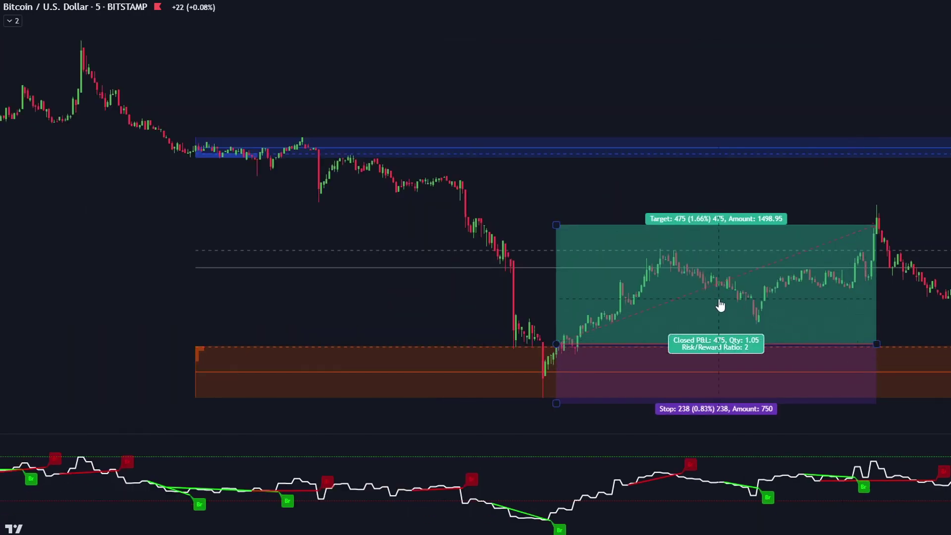
scroll(604, 307, "down", 2)
left_click_drag(390, 264, 635, 272)
scroll(637, 270, "up", 1)
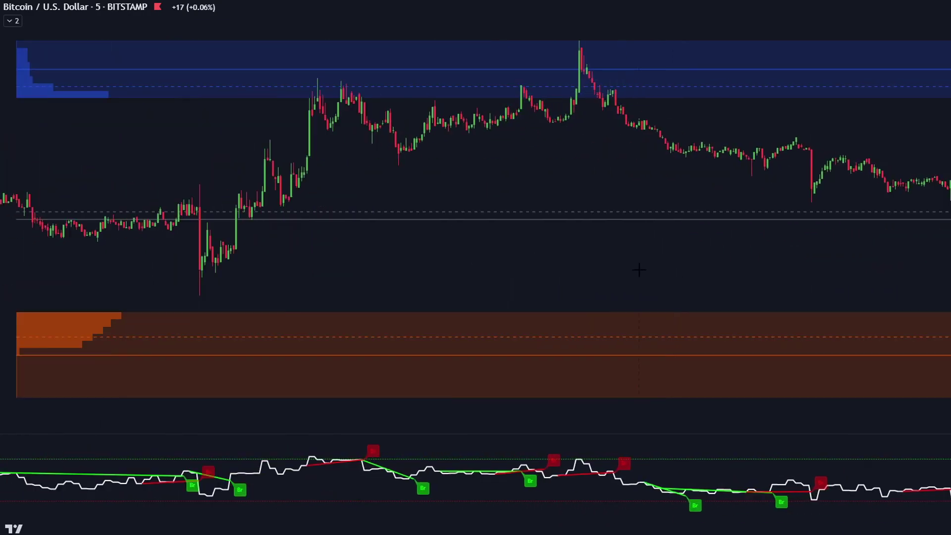
scroll(639, 264, "up", 1)
left_click_drag(676, 262, 732, 265)
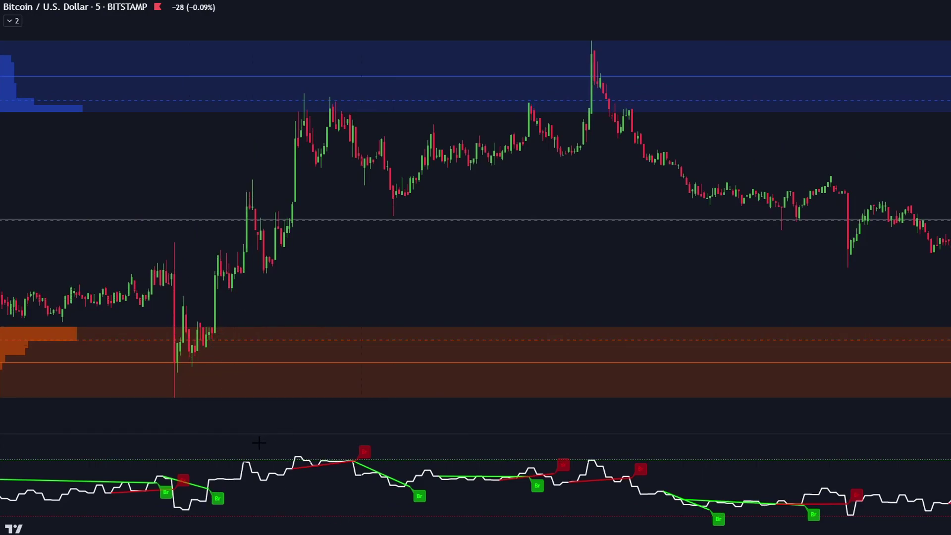
left_click(214, 326)
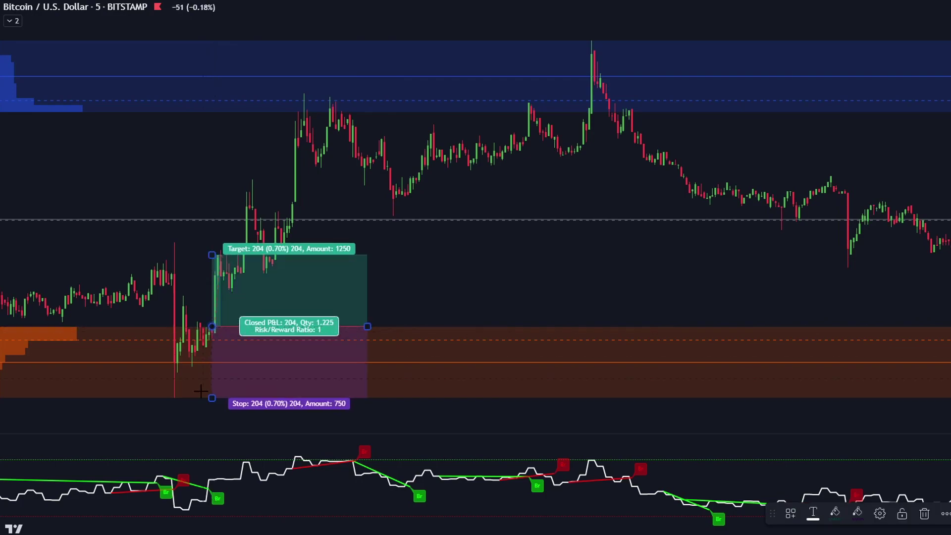
left_click_drag(212, 397, 212, 403)
left_click_drag(213, 254, 209, 161)
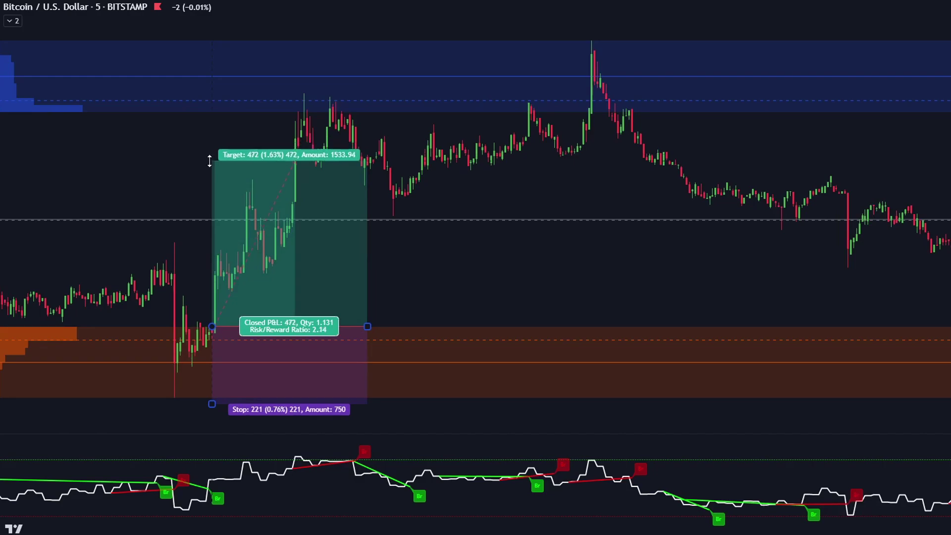
left_click_drag(367, 327, 304, 320)
left_click_drag(577, 293, 444, 288)
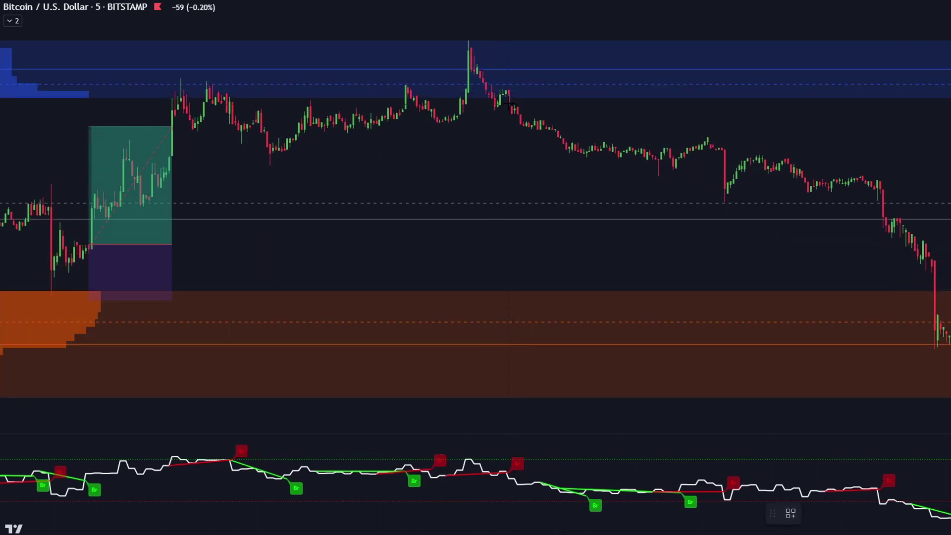
- Mark a short position below the blue supply zone with stop 286, target 575 (2.01 R/R)
left_click(509, 102)
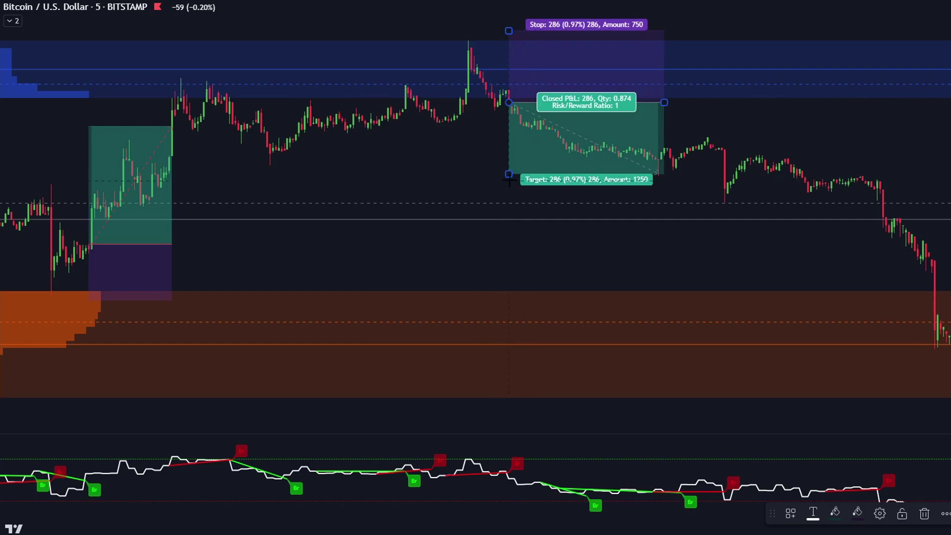
left_click_drag(508, 177, 509, 246)
left_click_drag(662, 107, 906, 123)
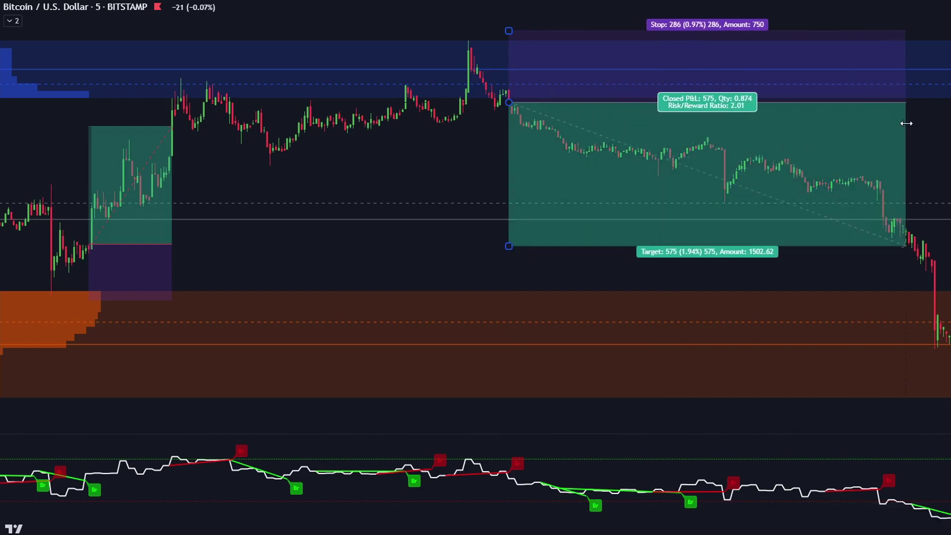
left_click(417, 259)
scroll(419, 259, "down", 2)
left_click_drag(363, 265, 662, 275)
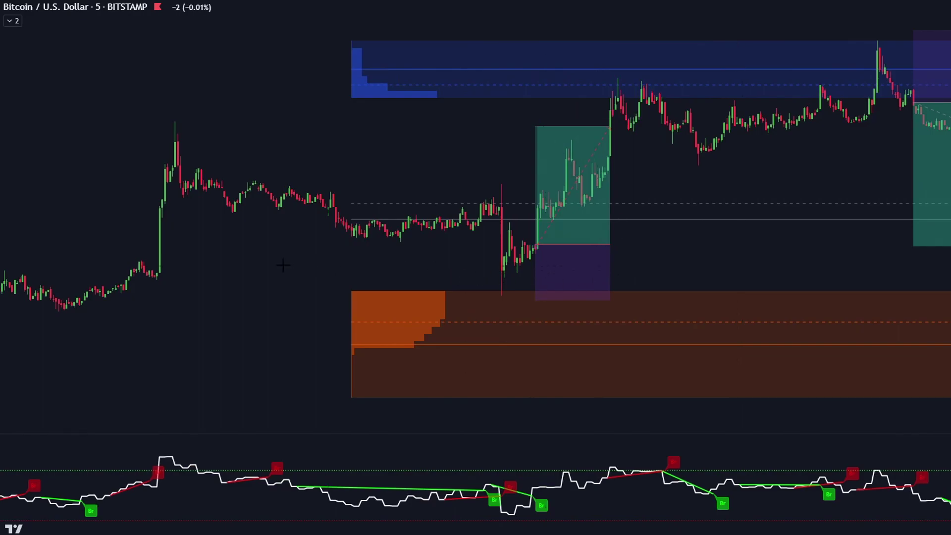
left_click_drag(285, 265, 399, 269)
scroll(550, 268, "up", 3)
left_click_drag(549, 267, 676, 270)
left_click_drag(420, 272, 491, 276)
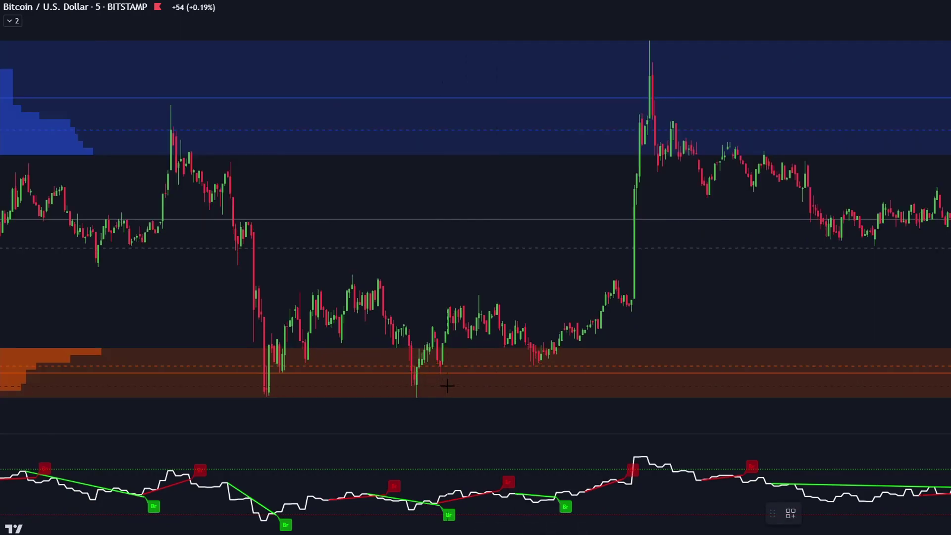
- Place a long position above the orange demand zone, stretched to the breakout candle
left_click(447, 309)
left_click_drag(447, 380, 447, 403)
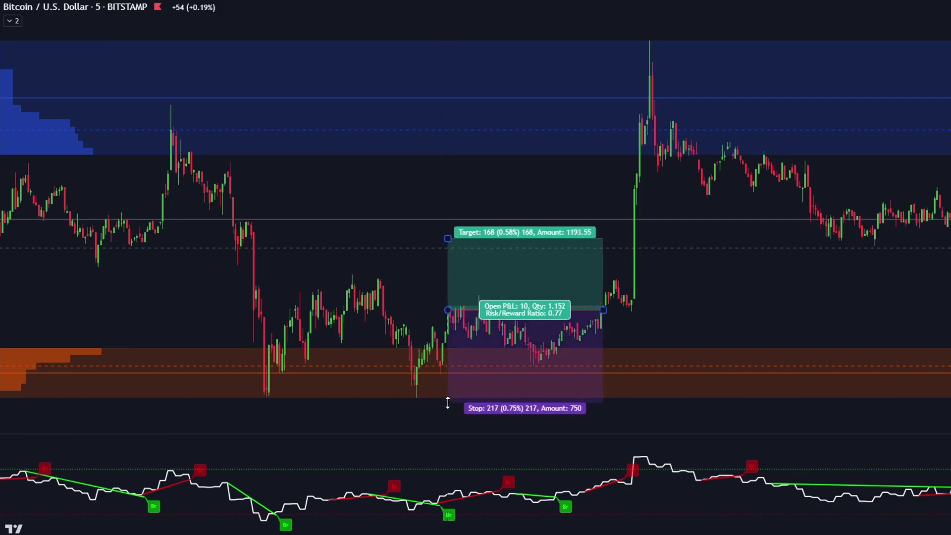
left_click_drag(448, 236, 471, 124)
left_click_drag(602, 310, 640, 308)
left_click_drag(836, 309, 950, 308)
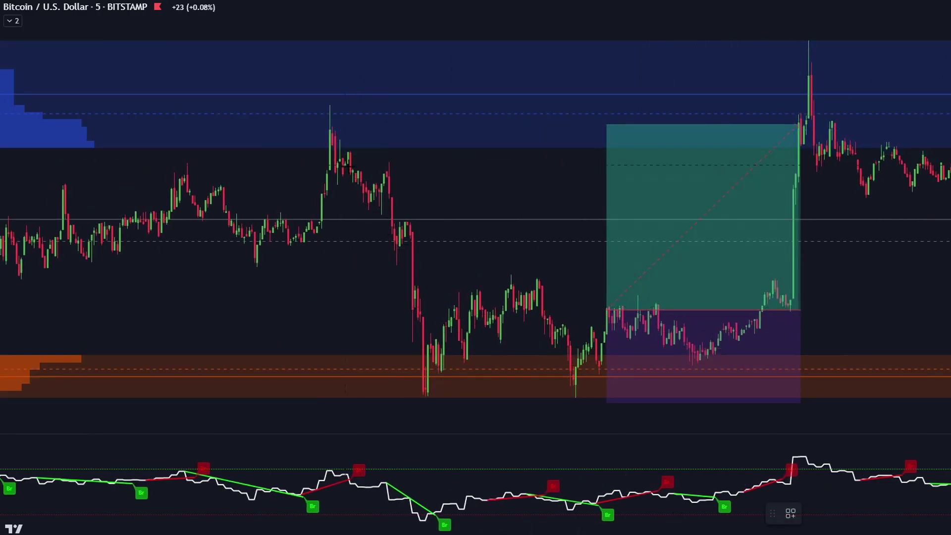
- Add a short position at the supply rejection with stop 205, target 414 and 2.02 R/R
left_click(357, 179)
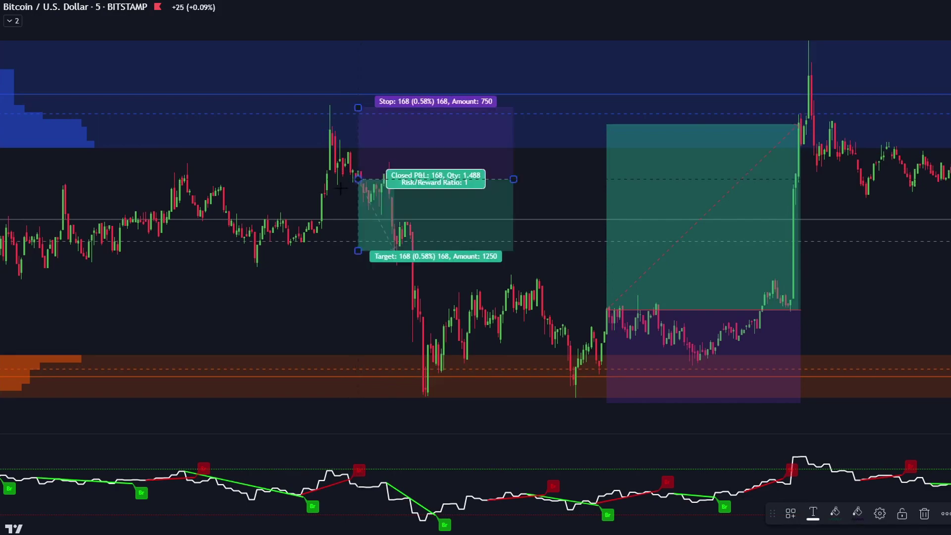
left_click_drag(355, 105, 355, 91)
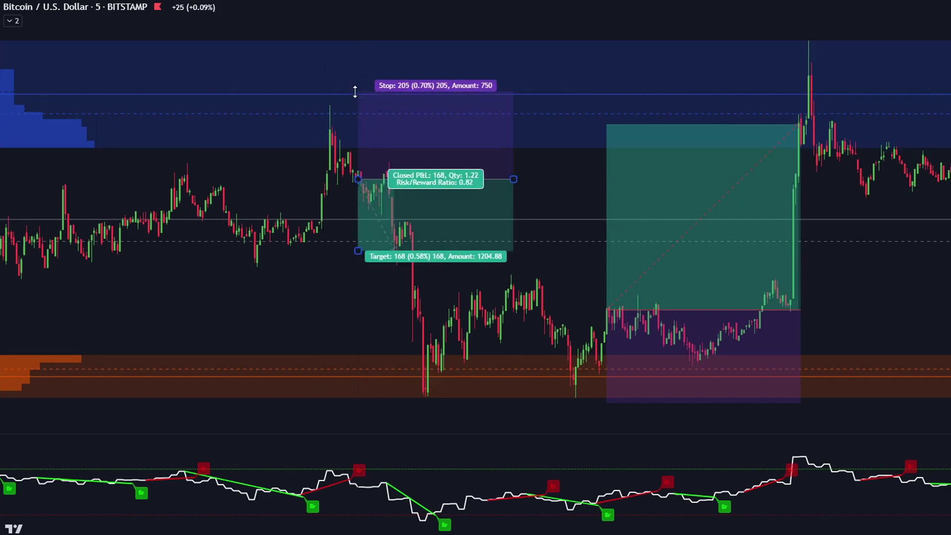
left_click_drag(356, 251, 345, 355)
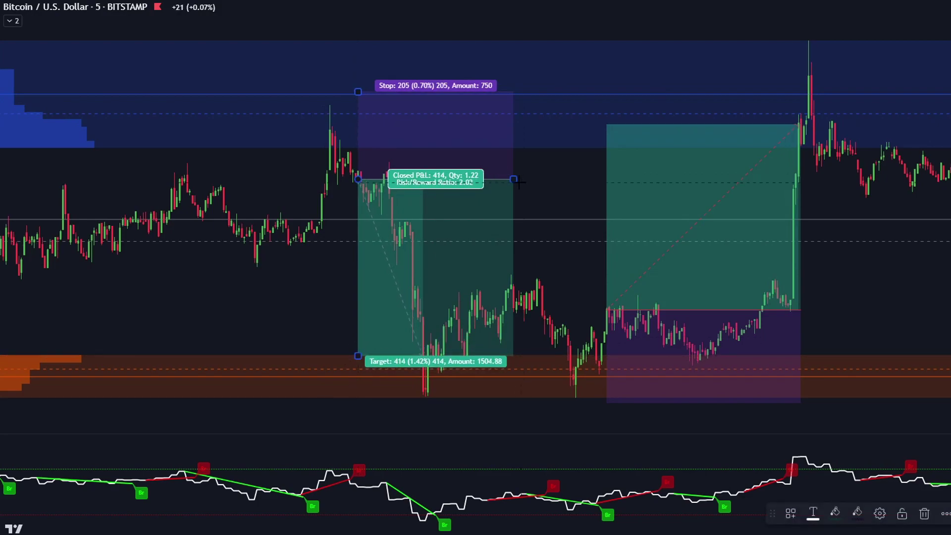
left_click_drag(469, 181, 381, 186)
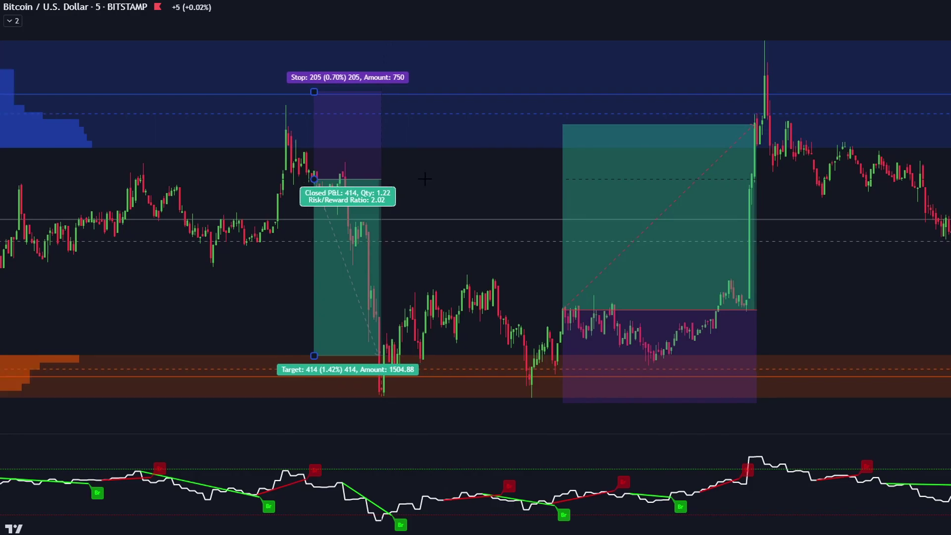
scroll(468, 259, "down", 2)
left_click_drag(507, 282, 931, 281)
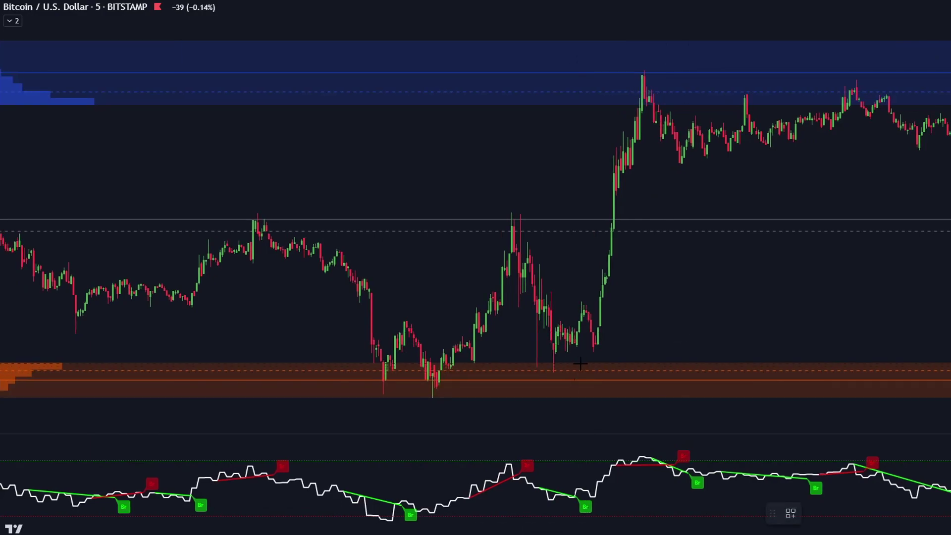
- Place a long position at the breakout candle with a slightly lower stop, a roughly 2:1 target and a shorter span
left_click(584, 311)
left_click_drag(583, 380, 583, 384)
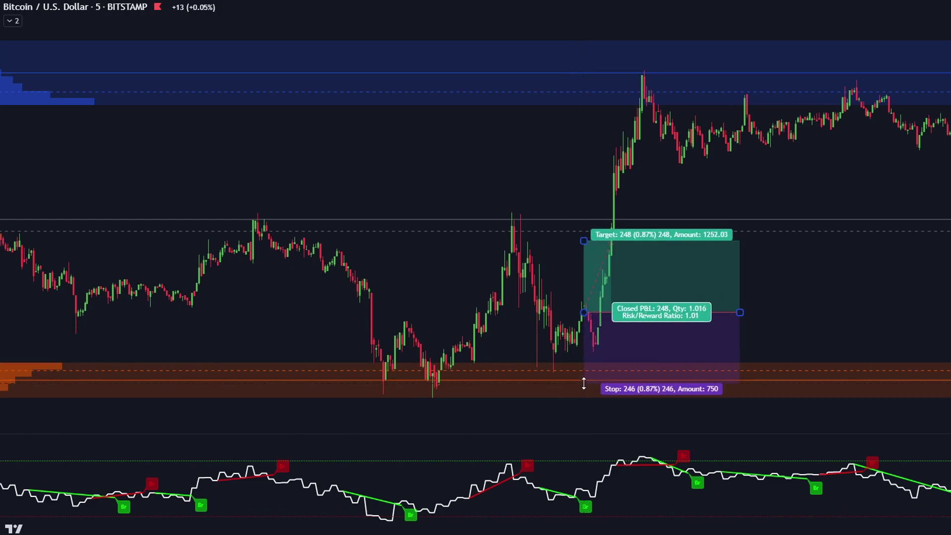
left_click_drag(586, 225, 591, 165)
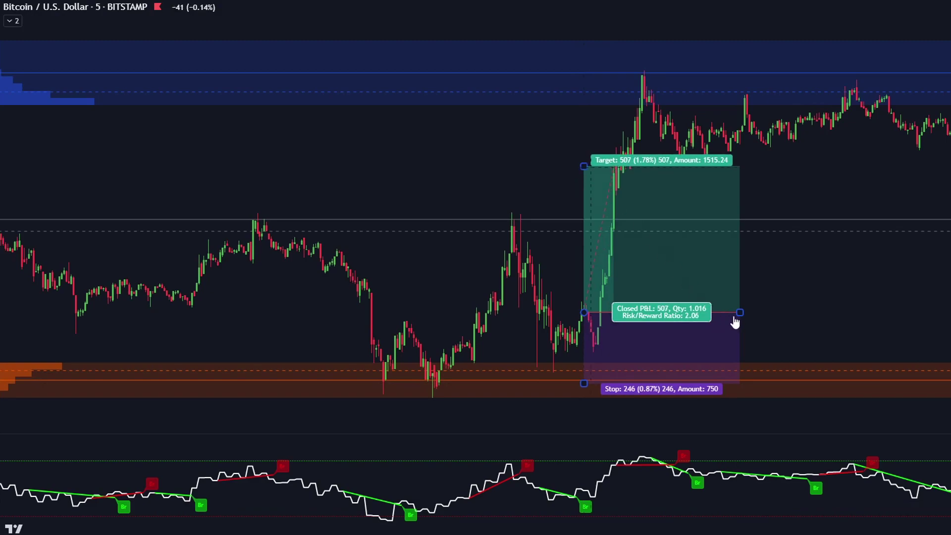
left_click_drag(740, 312, 614, 293)
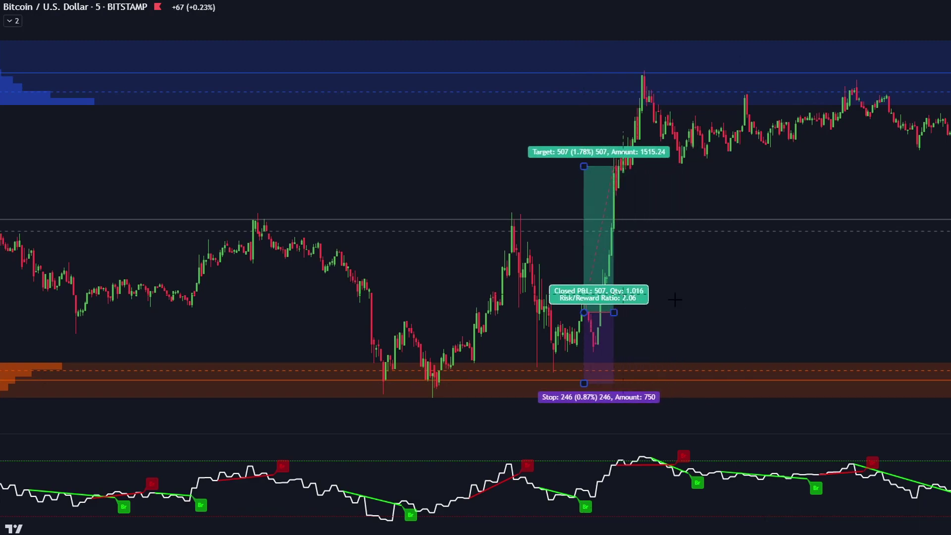
scroll(717, 297, "left", 2)
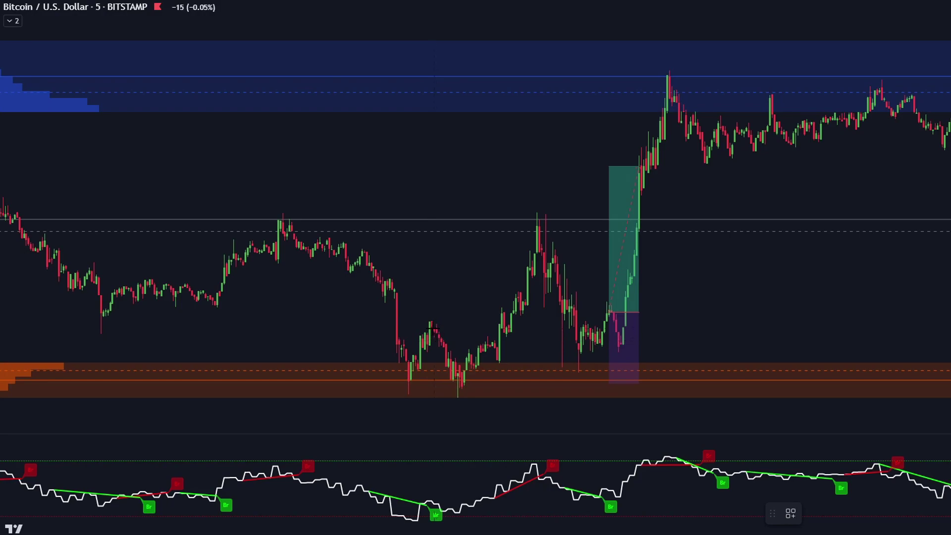
- Add a second long near the demand zone, stop just below and target raised to about 2:1, extended in time
left_click(434, 328)
left_click_drag(433, 400, 434, 403)
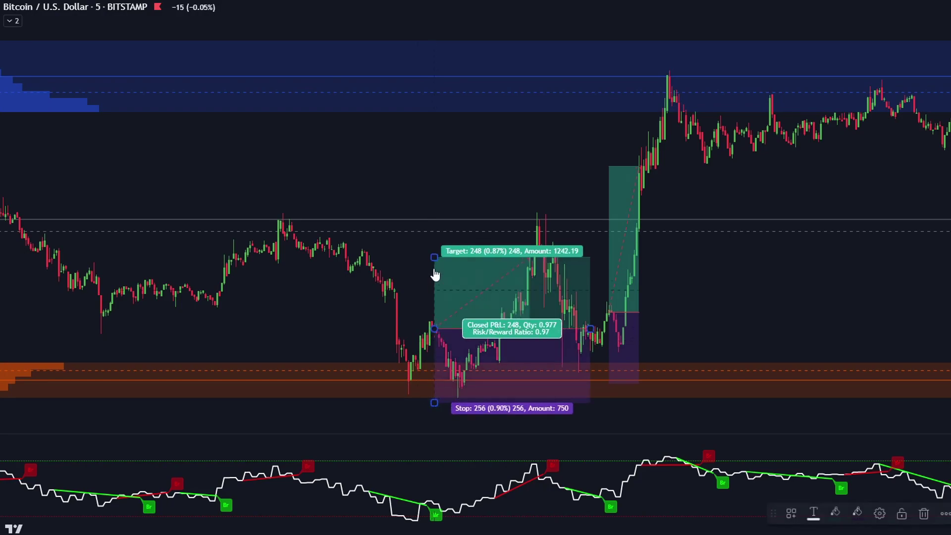
left_click_drag(434, 257, 434, 176)
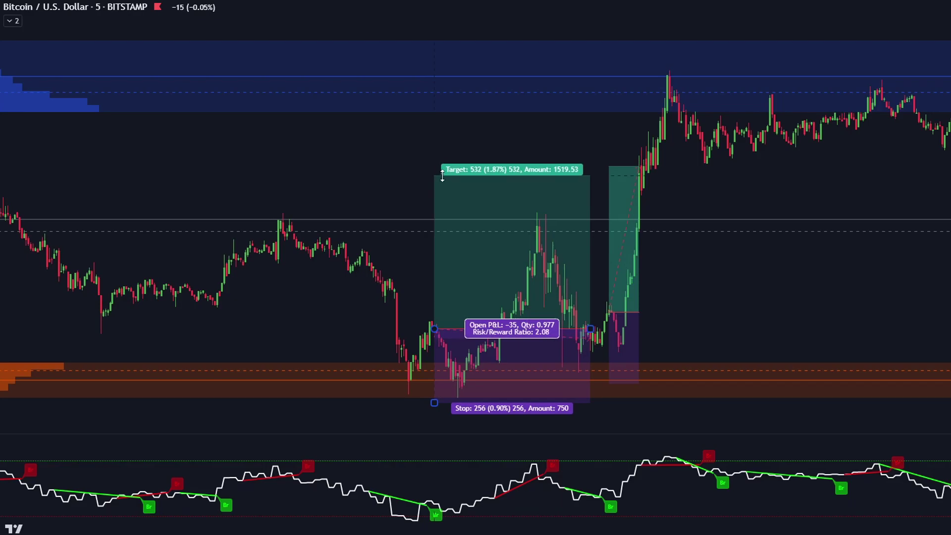
left_click_drag(590, 329, 638, 329)
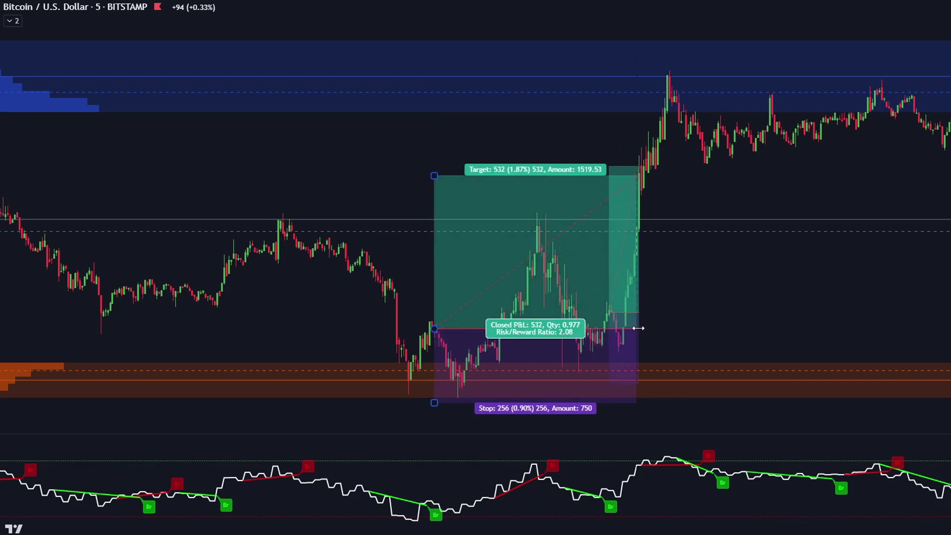
left_click(720, 297)
- Pan back to earlier price history and place a long at the orange demand zone, stop below the zone
left_click_drag(339, 342, 860, 340)
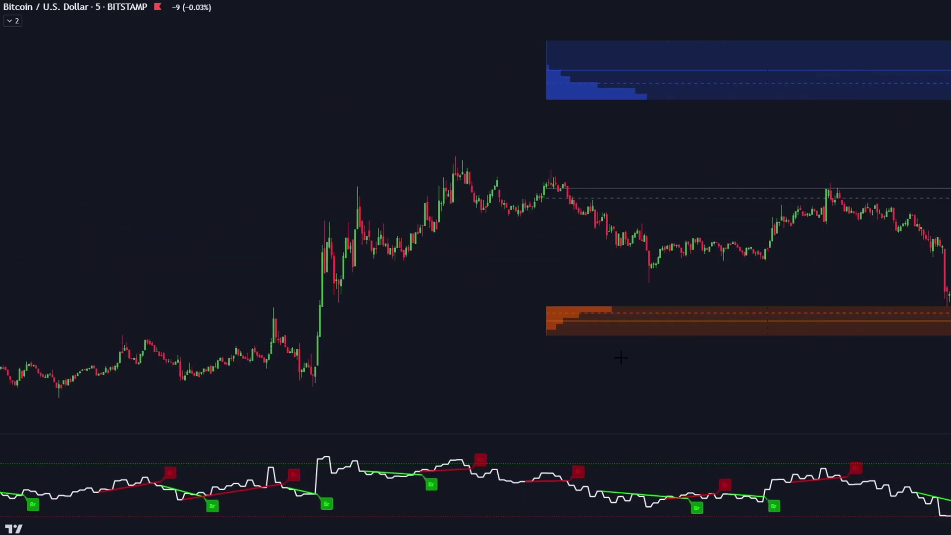
left_click_drag(536, 346, 685, 348)
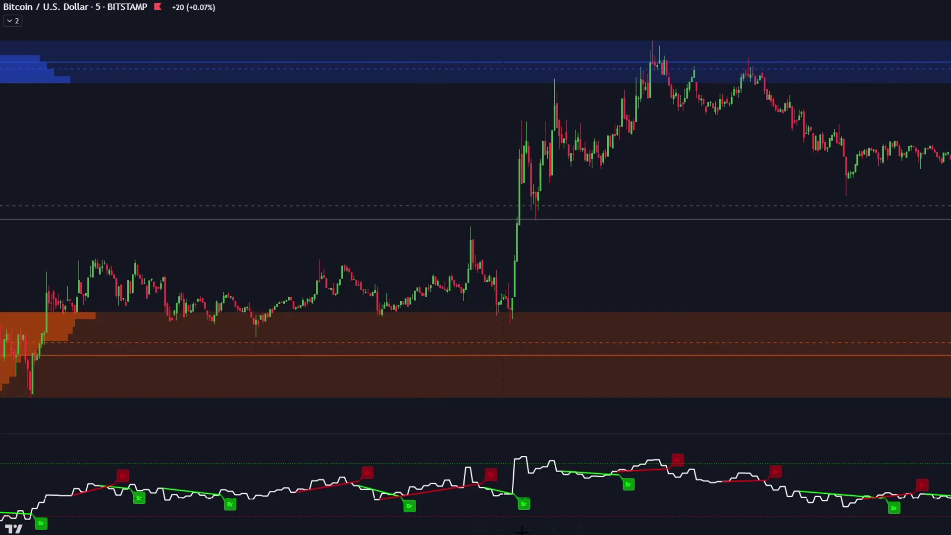
left_click(407, 299)
left_click_drag(407, 367, 409, 384)
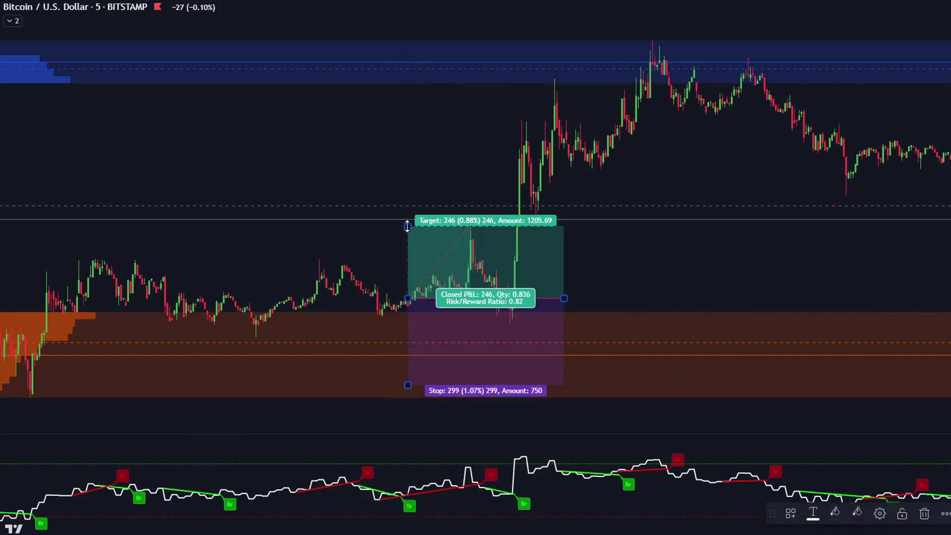